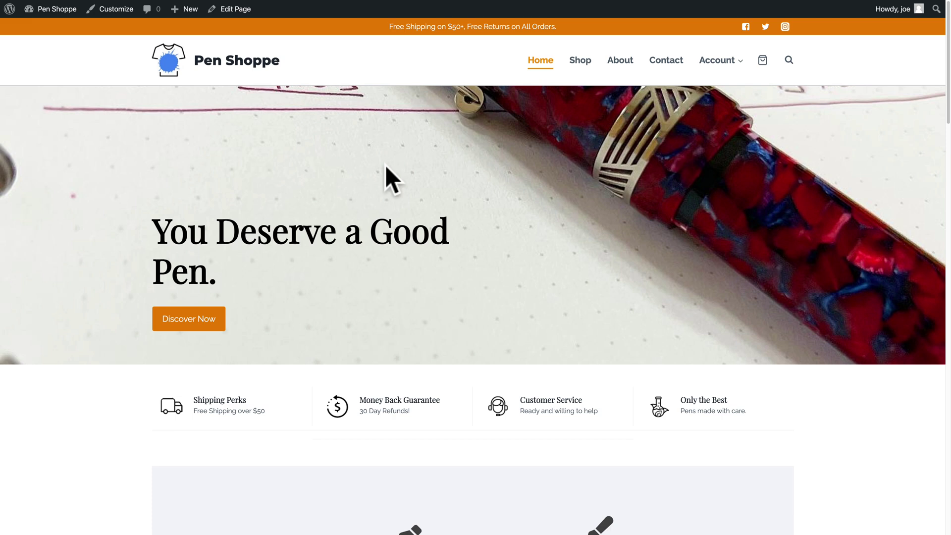
Add the Leonardo Momento Zero from Featured Products to the cart and view the $398.00 cart.
scroll(486, 263, "down", 2)
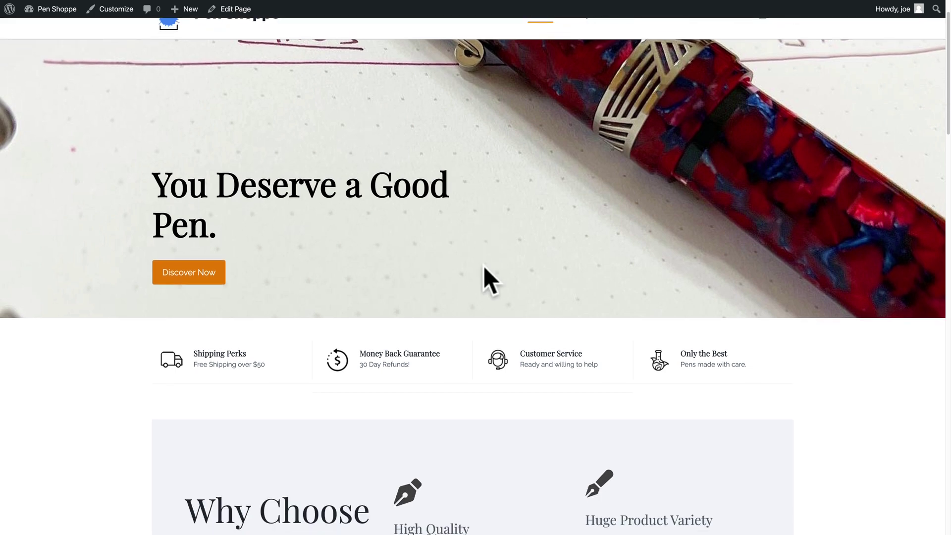
scroll(484, 267, "down", 5)
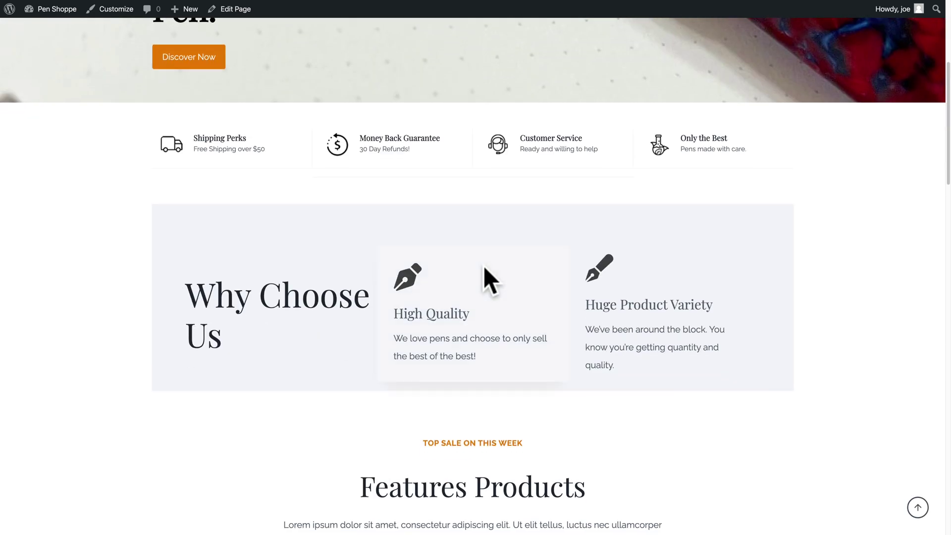
scroll(485, 268, "down", 5)
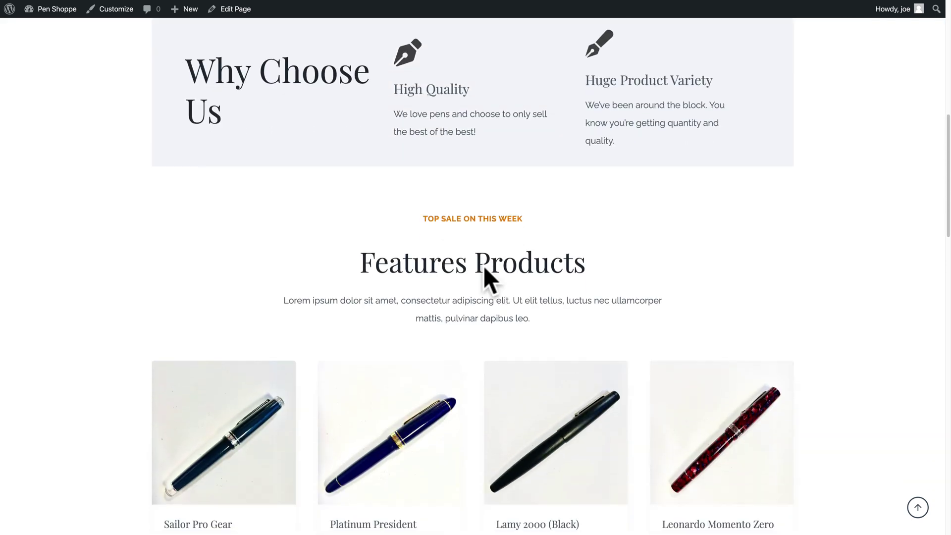
scroll(484, 269, "down", 3)
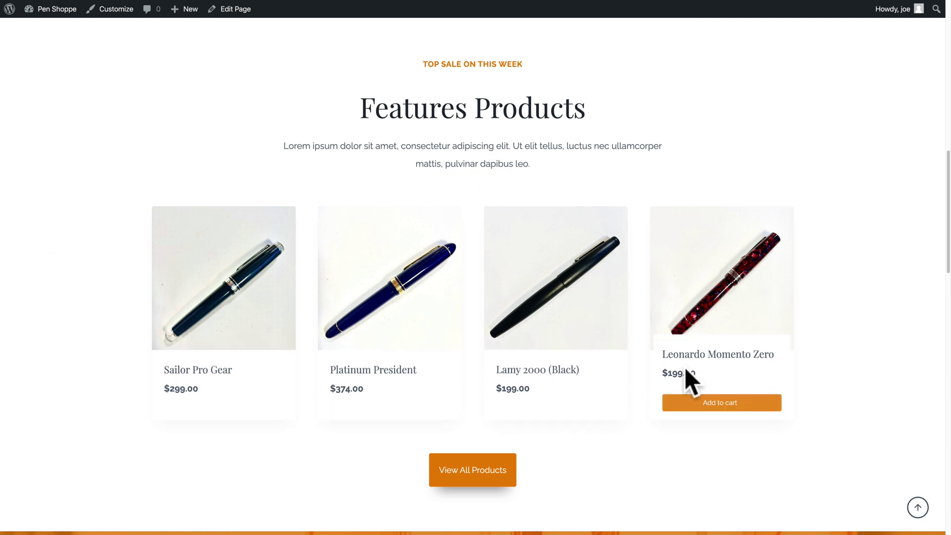
left_click(707, 405)
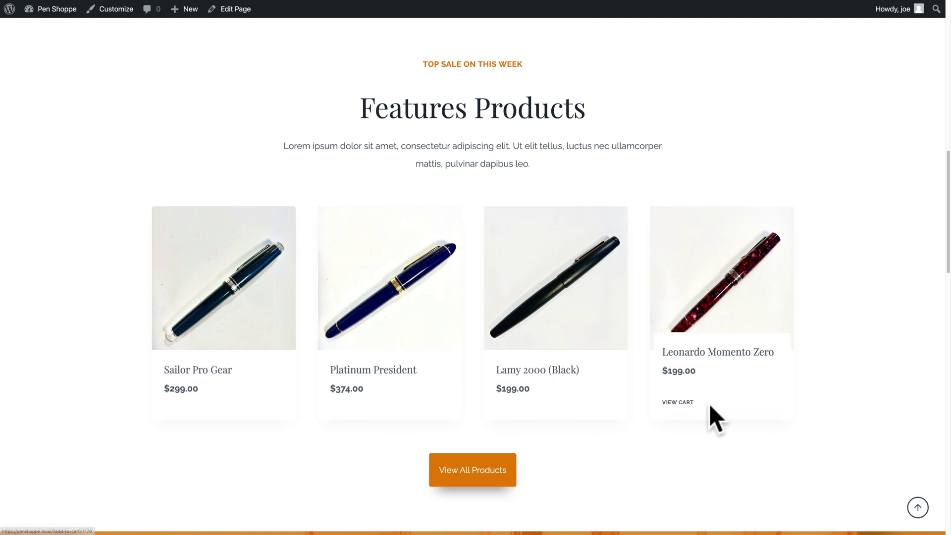
left_click(678, 402)
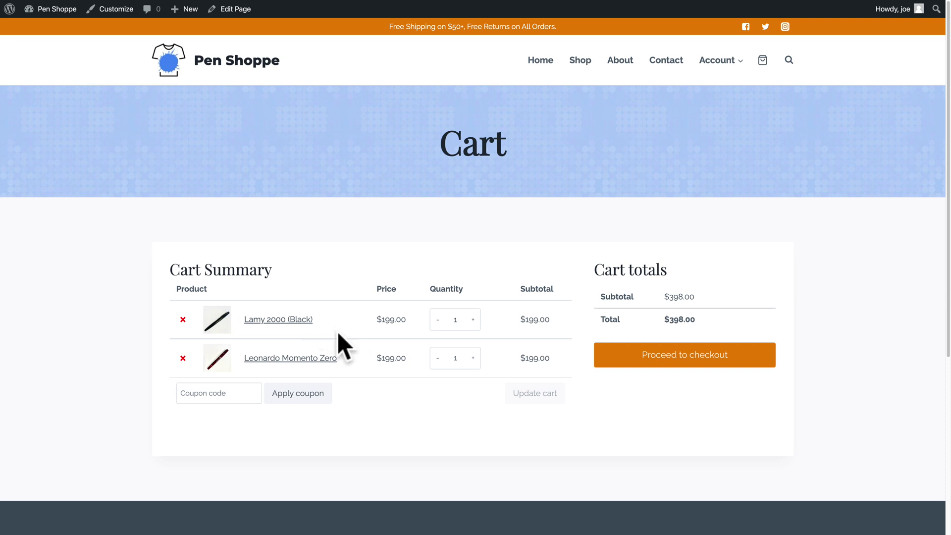
Proceed to checkout and enter the customer's first and last name, street address, town and postcode.
left_click(644, 355)
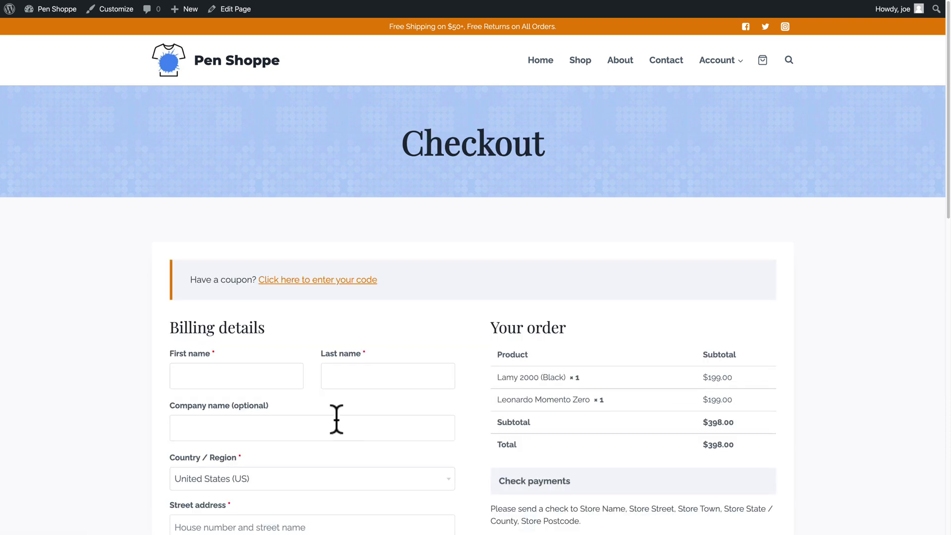
scroll(337, 420, "down", 2)
scroll(337, 420, "down", 5)
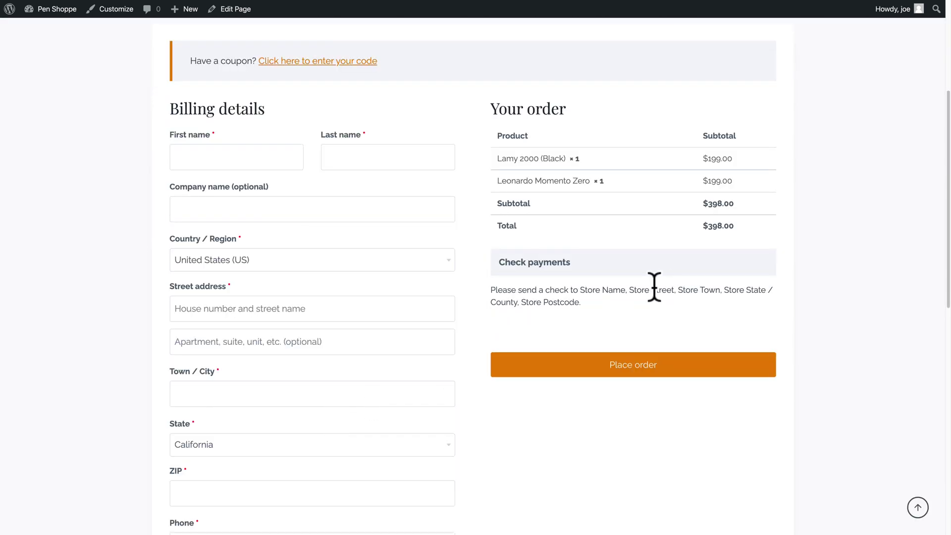
left_click(257, 164)
key("Tab")
key("Tab")
key("Tab")
key("Tab")
key("Tab")
key("Tab")
key("Tab")
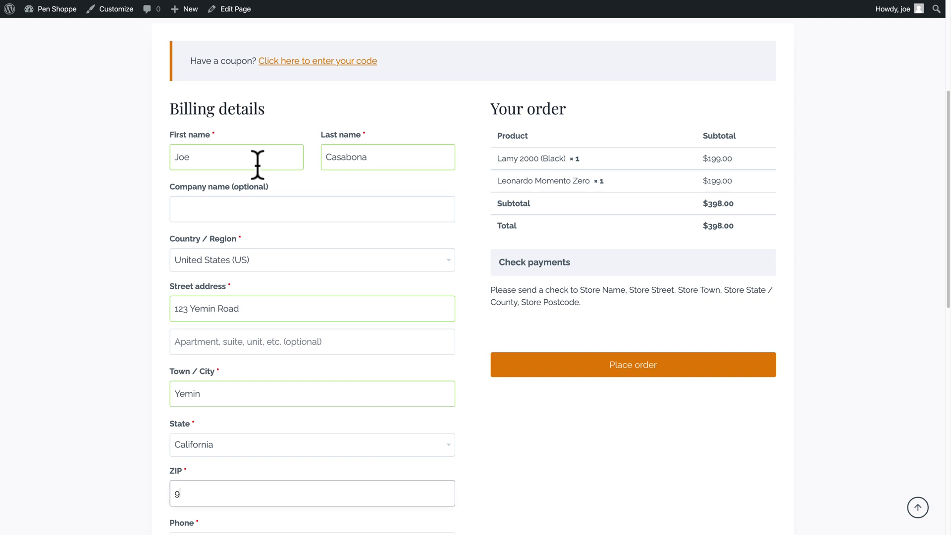
Enter the customer's phone number and place the order.
scroll(221, 424, "down", 3)
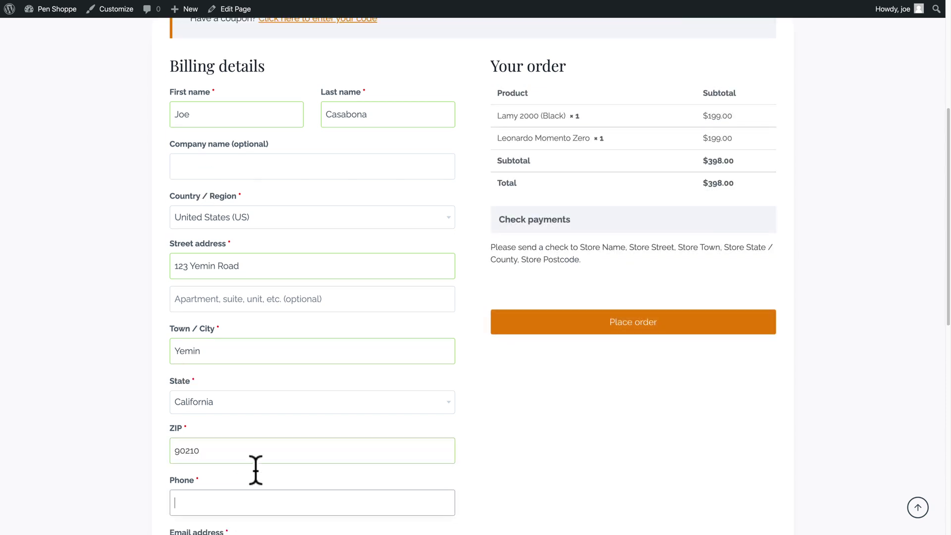
left_click(258, 472)
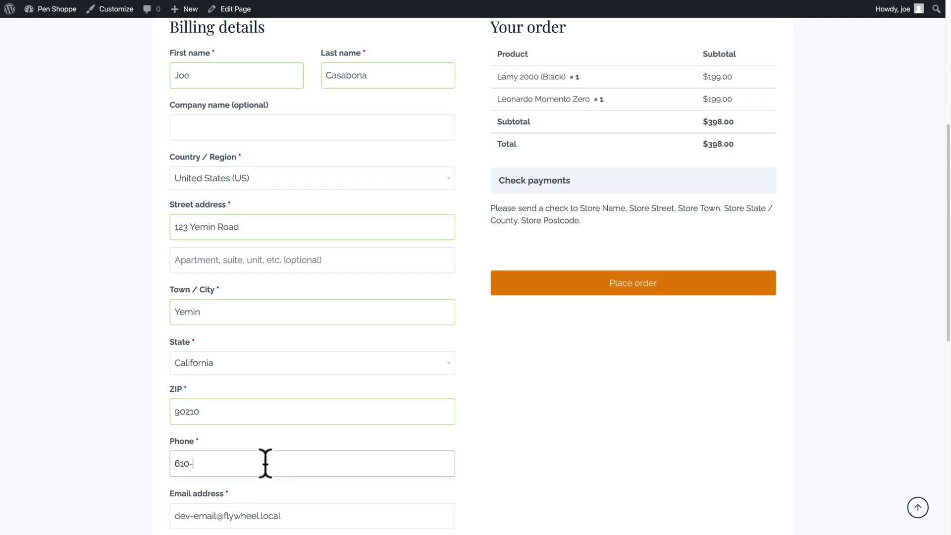
scroll(265, 463, "down", 5)
scroll(402, 426, "up", 4)
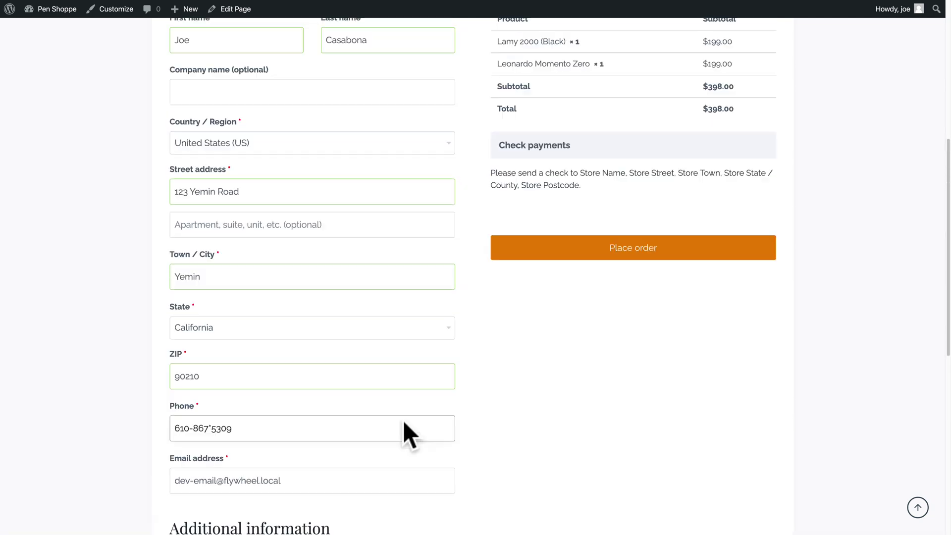
left_click(636, 258)
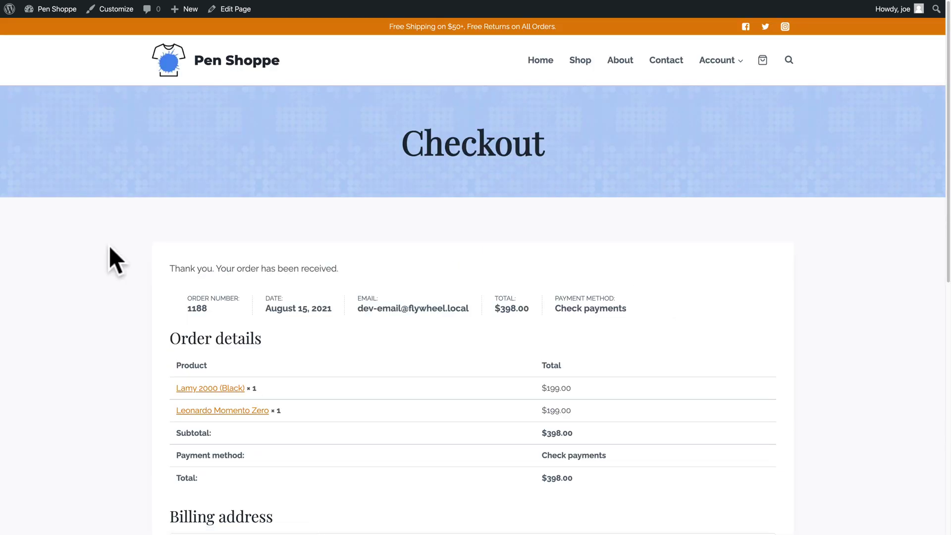
Scroll through the order-received confirmation page to review the placed order.
scroll(109, 246, "down", 1)
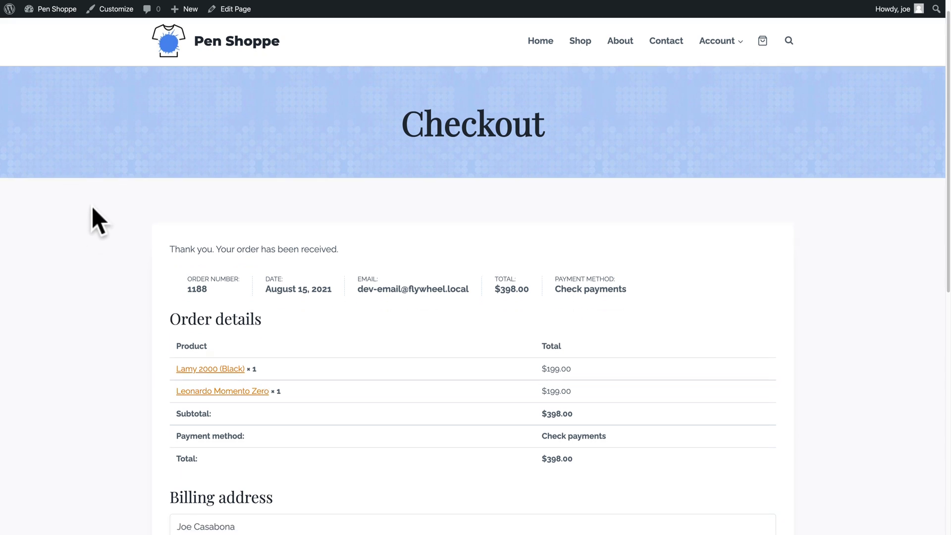
scroll(92, 208, "down", 5)
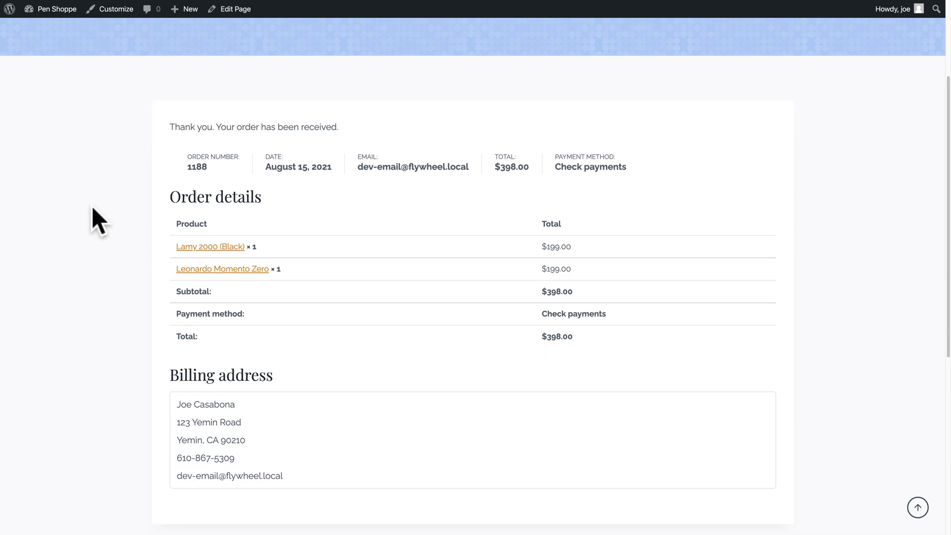
scroll(91, 206, "up", 2)
scroll(91, 206, "up", 3)
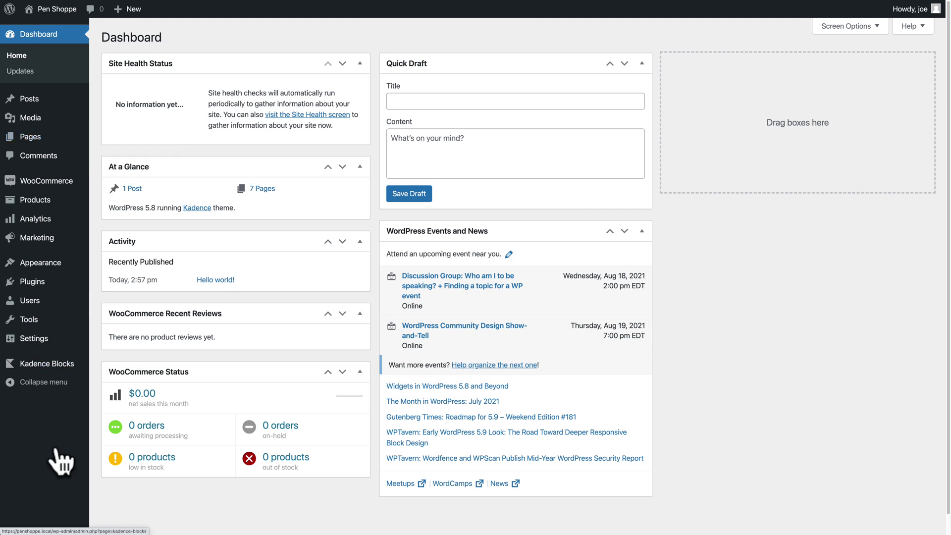
Review the installed themes and plugins, then go to the Kadence theme dashboard.
mouse_move(71, 322)
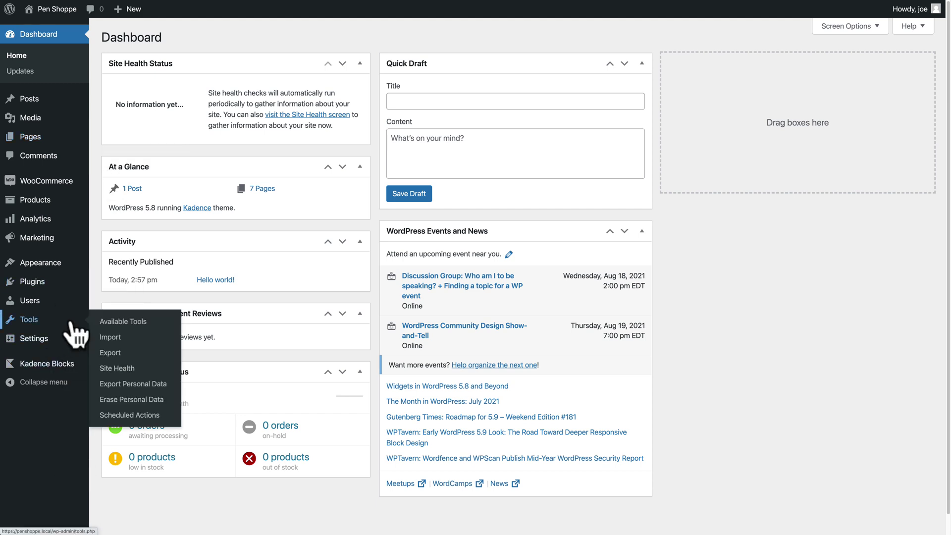
left_click(50, 267)
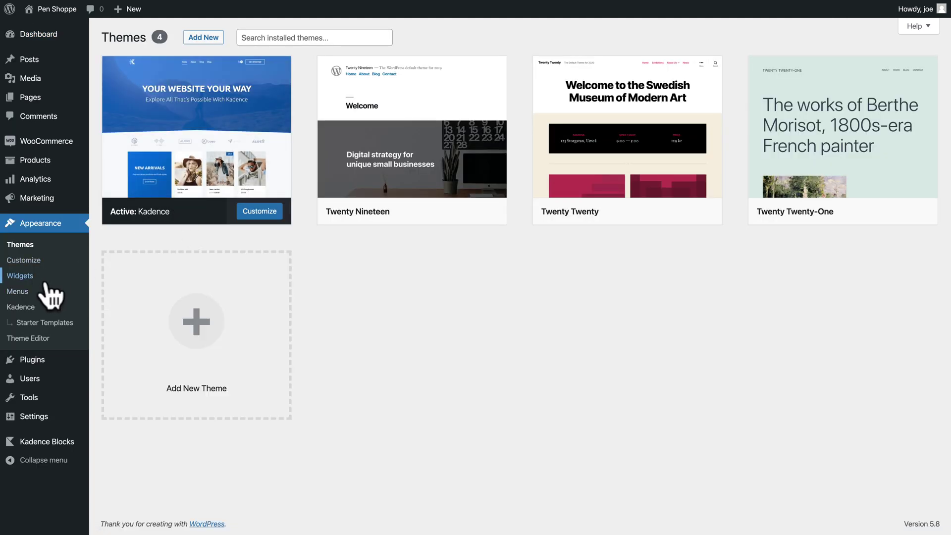
left_click(44, 362)
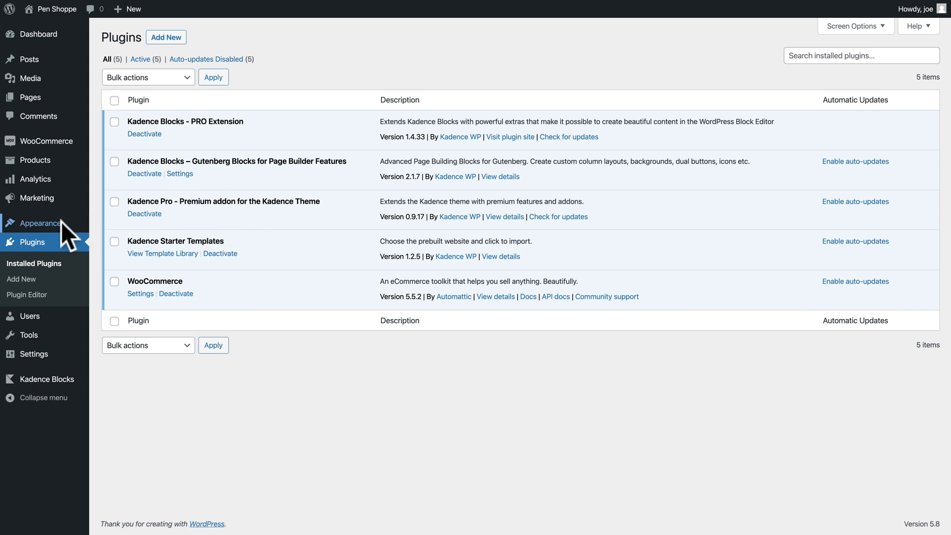
mouse_move(61, 226)
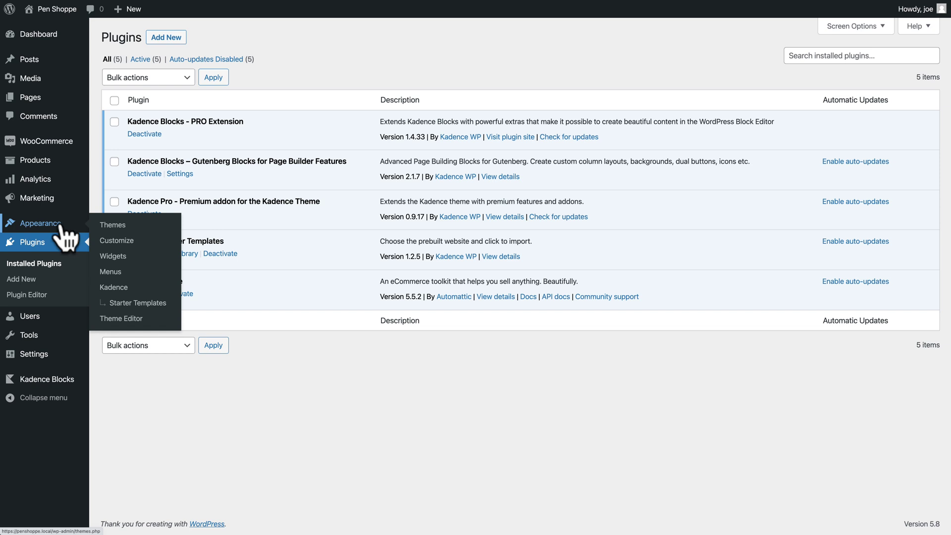
left_click(115, 288)
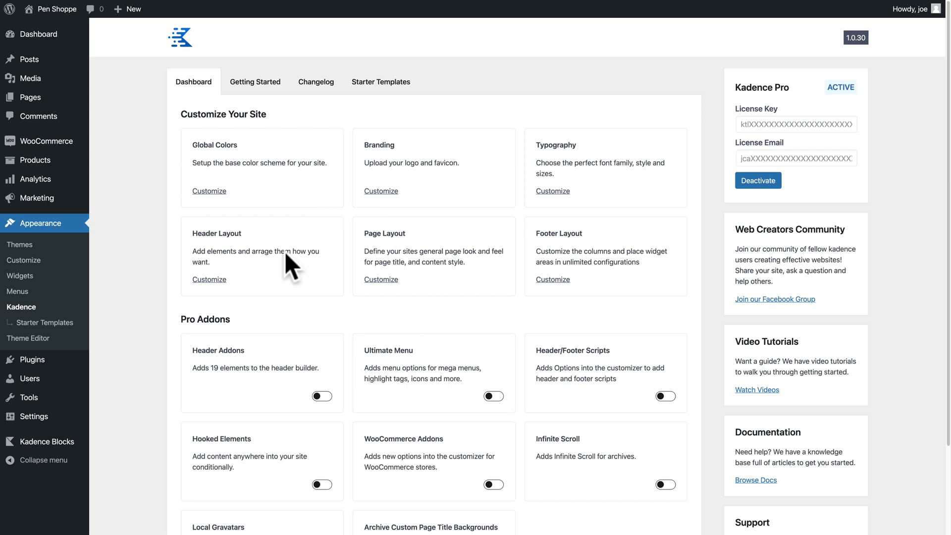
Switch on the WooCommerce Addons and Hooked Elements Kadence pro addons.
scroll(309, 302, "down", 1)
scroll(308, 302, "down", 2)
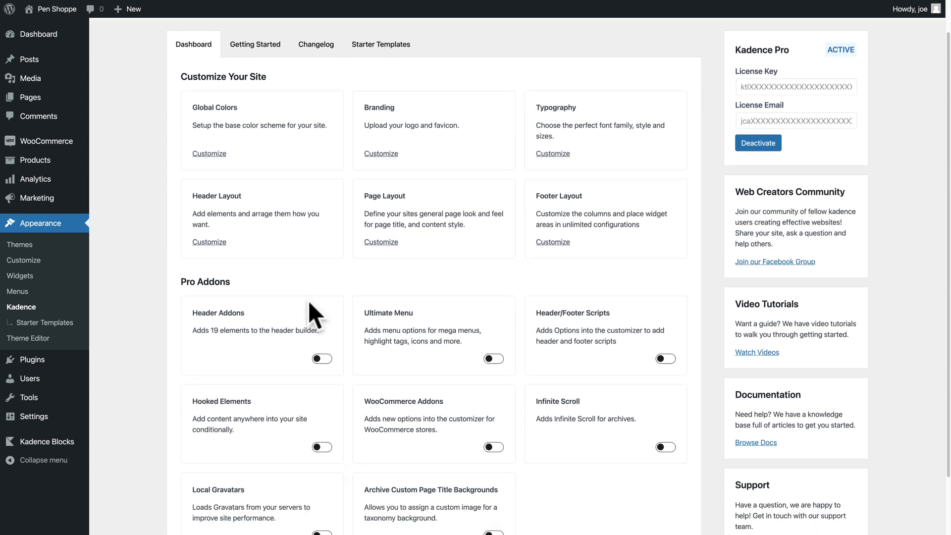
left_click(494, 432)
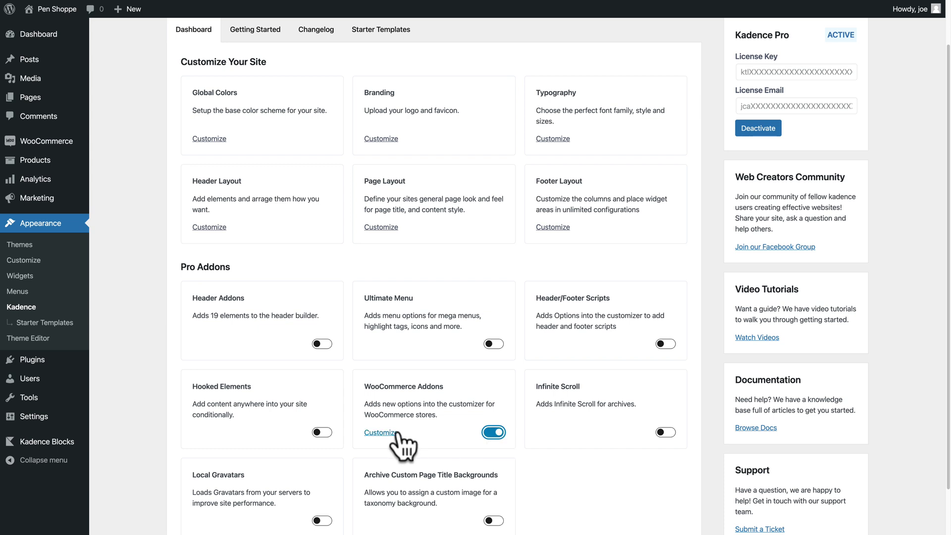
left_click(320, 433)
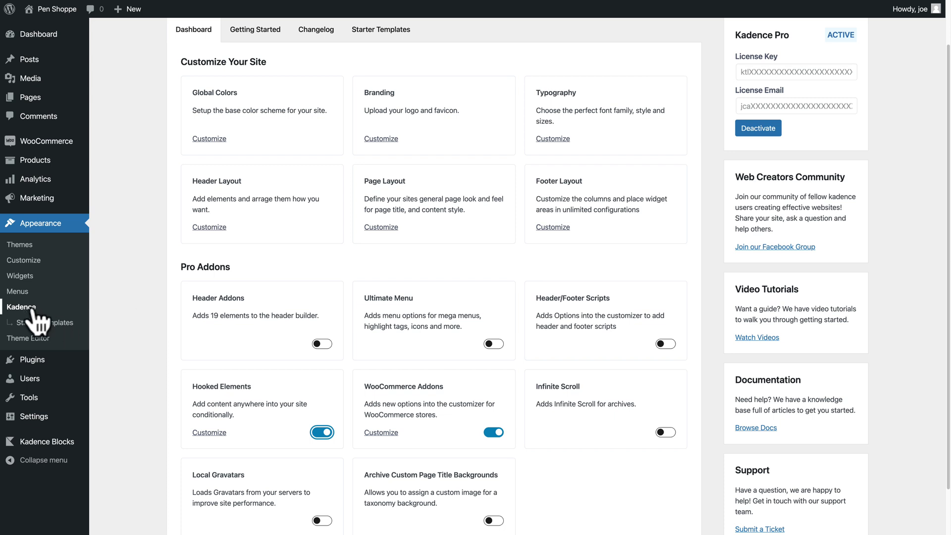
left_click(34, 226)
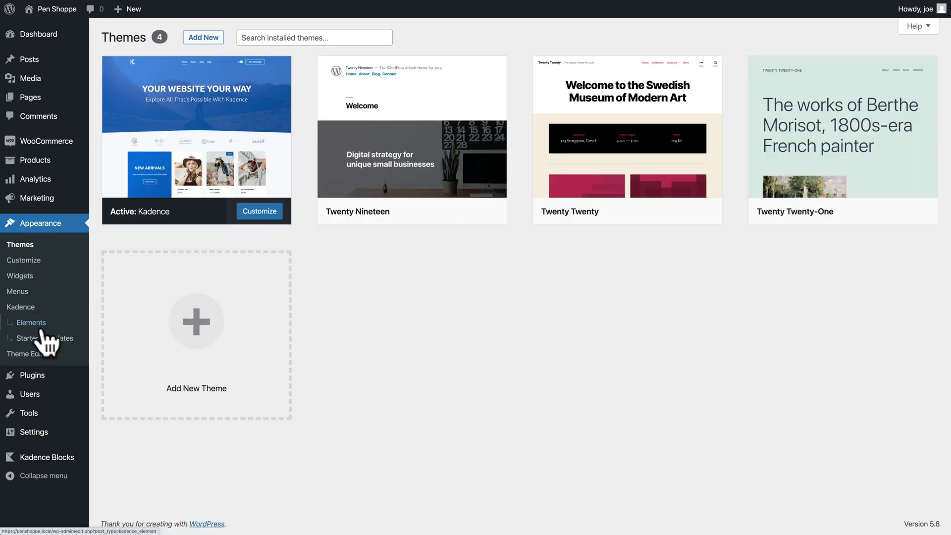
Go to Appearance > Elements and add a new Kadence Element.
left_click(39, 324)
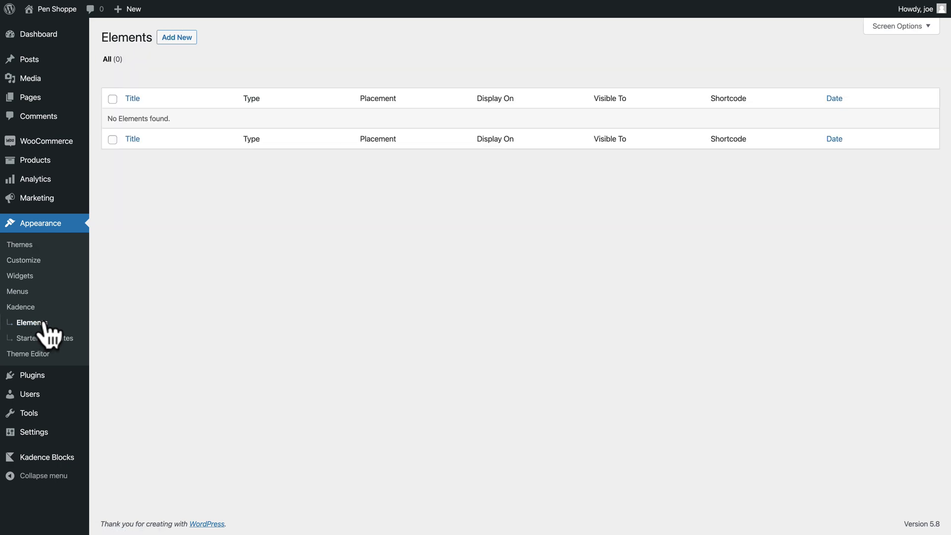
left_click(176, 38)
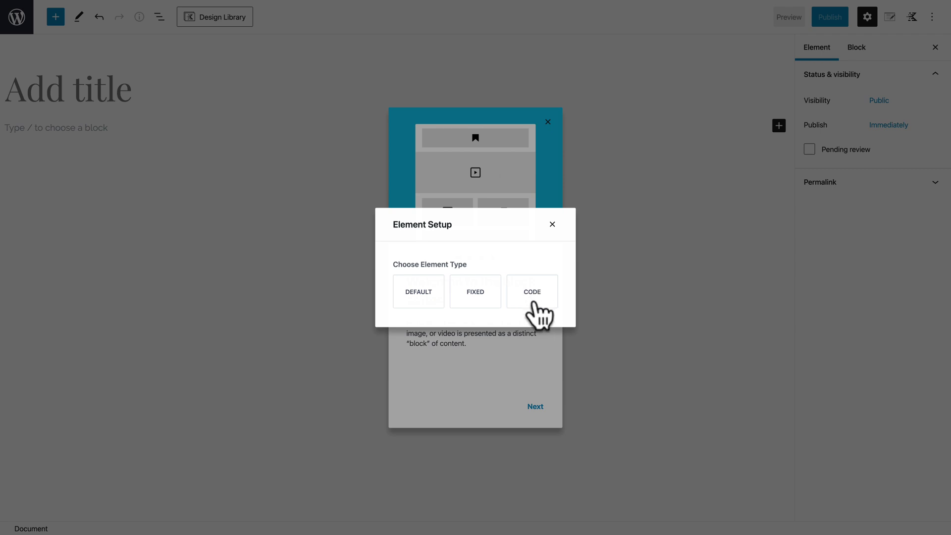
Create a Default-type Element titled 'Thank You Message', then bring up the Giphy Thor GIF page.
left_click(419, 297)
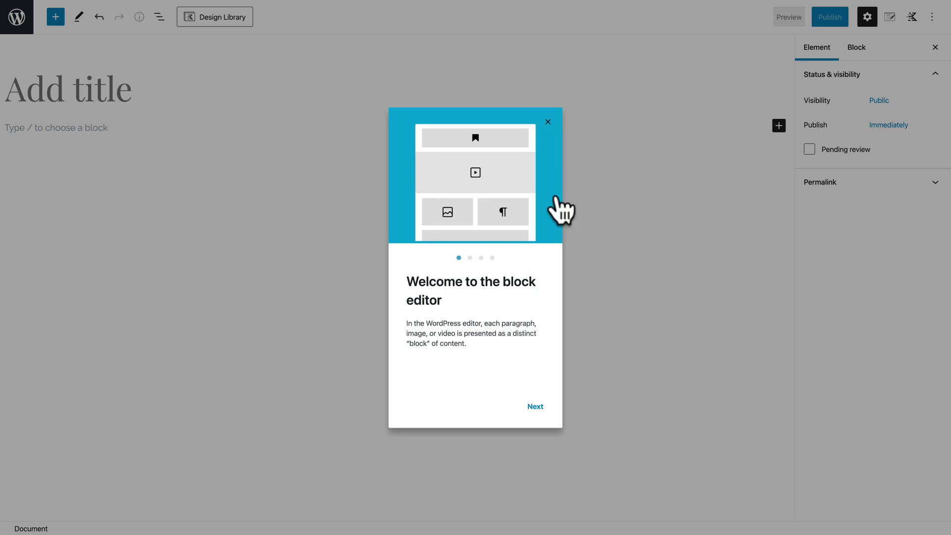
left_click(547, 122)
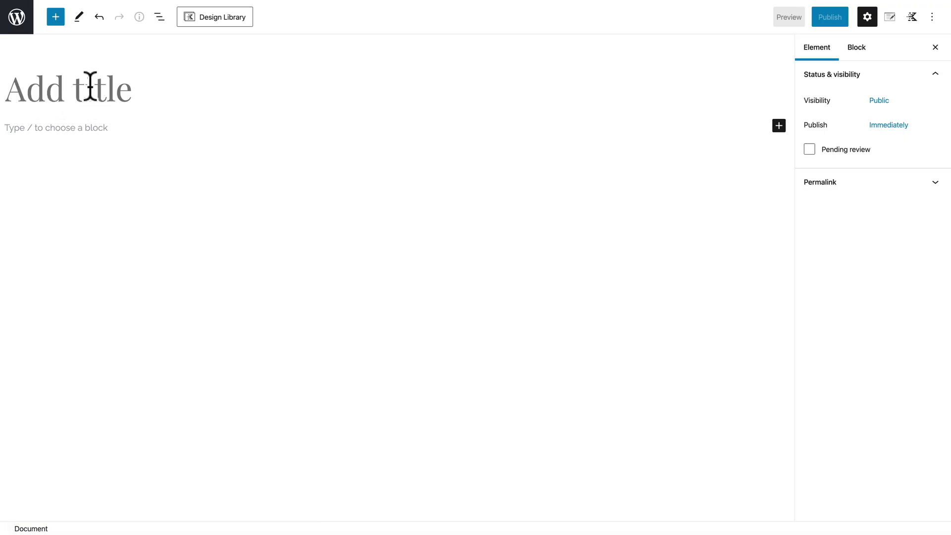
type("Thank You Message")
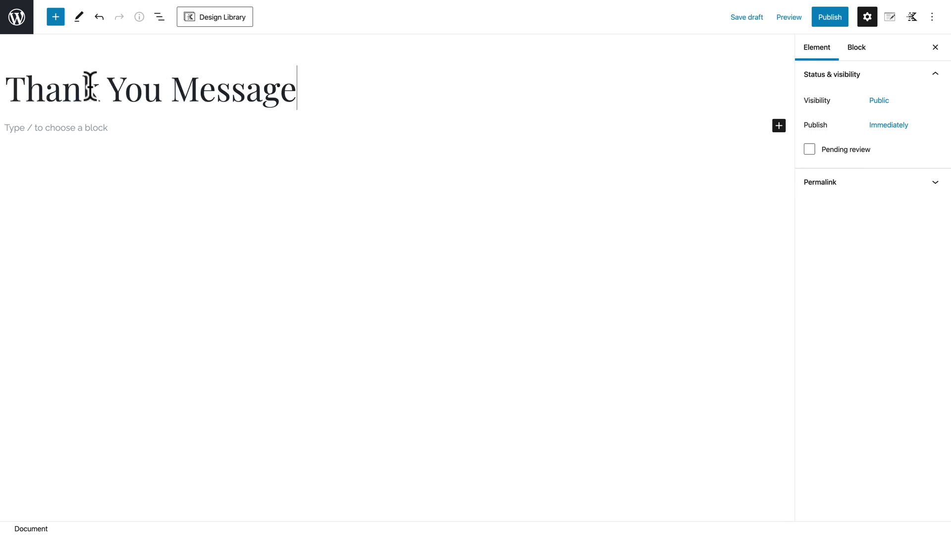
left_click(64, 129)
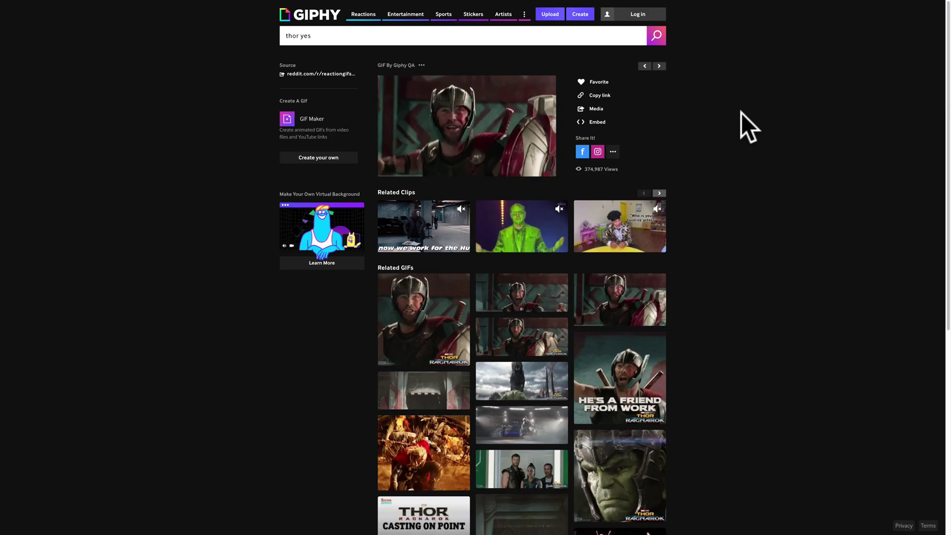
key("ctrl+plus")
key("ctrl+plus")
key("ctrl+plus")
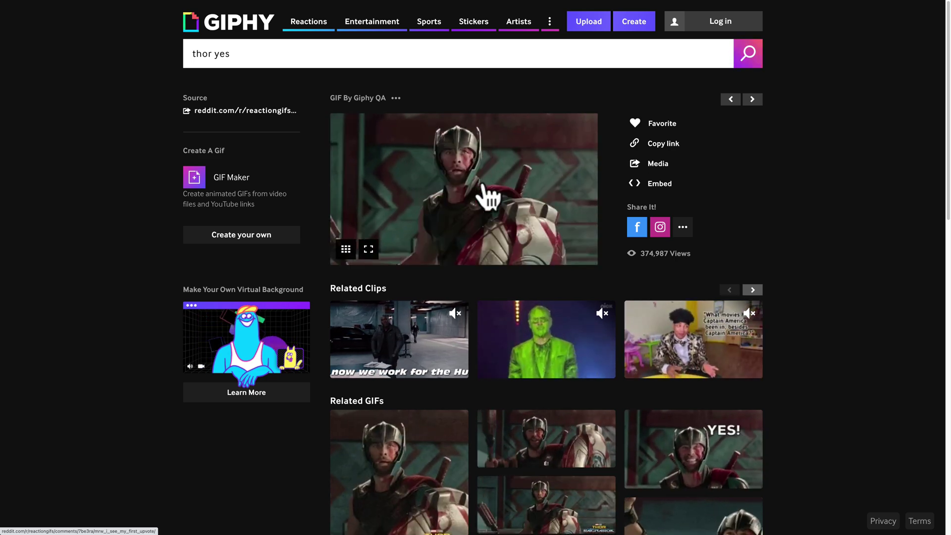
Drag the Thor 'YES!' GIF from Giphy into the element as a center-aligned image block.
left_click(500, 210)
left_click_drag(818, 218, 922, 243)
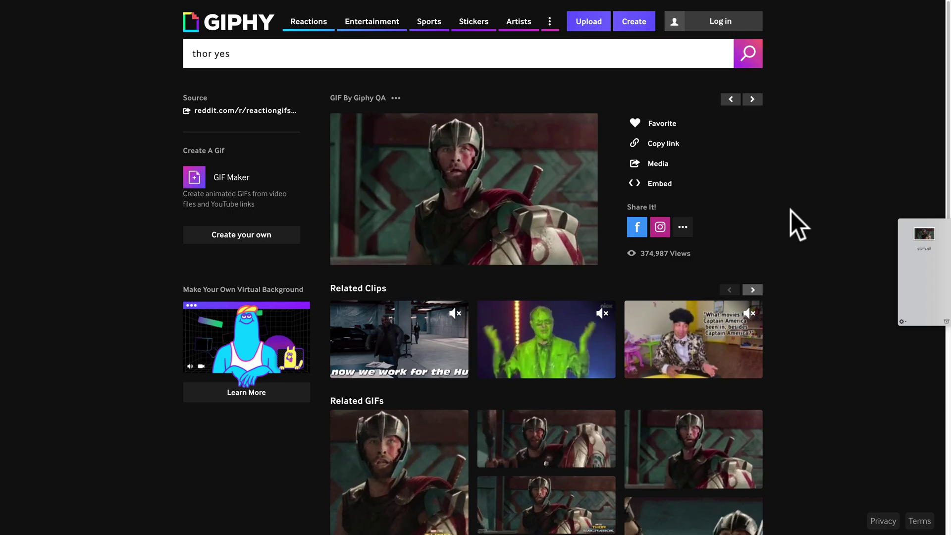
key("ctrl+Tab")
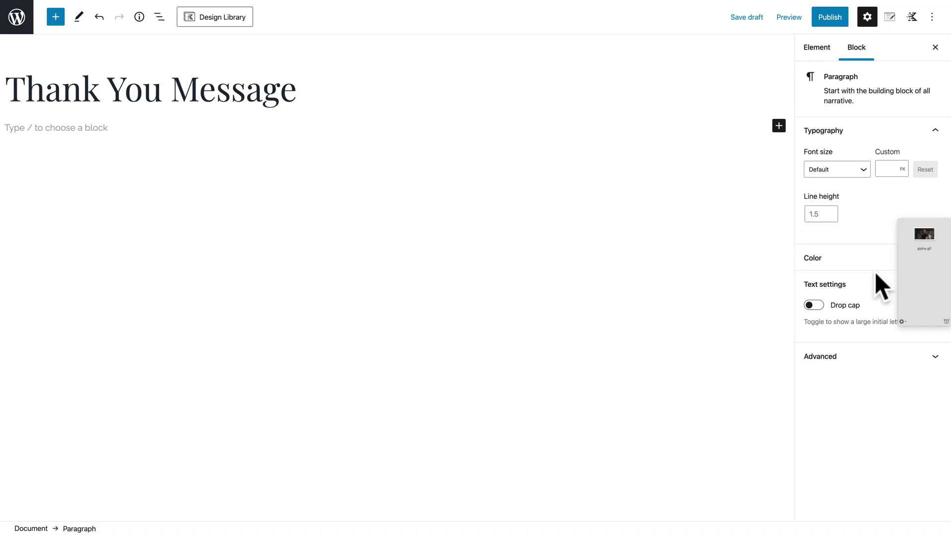
left_click_drag(936, 240, 108, 125)
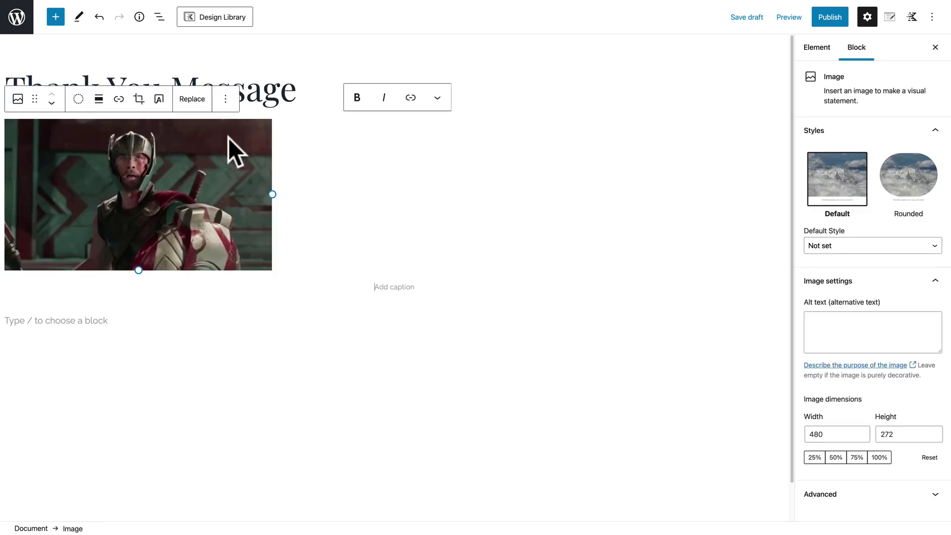
left_click(99, 99)
left_click(125, 156)
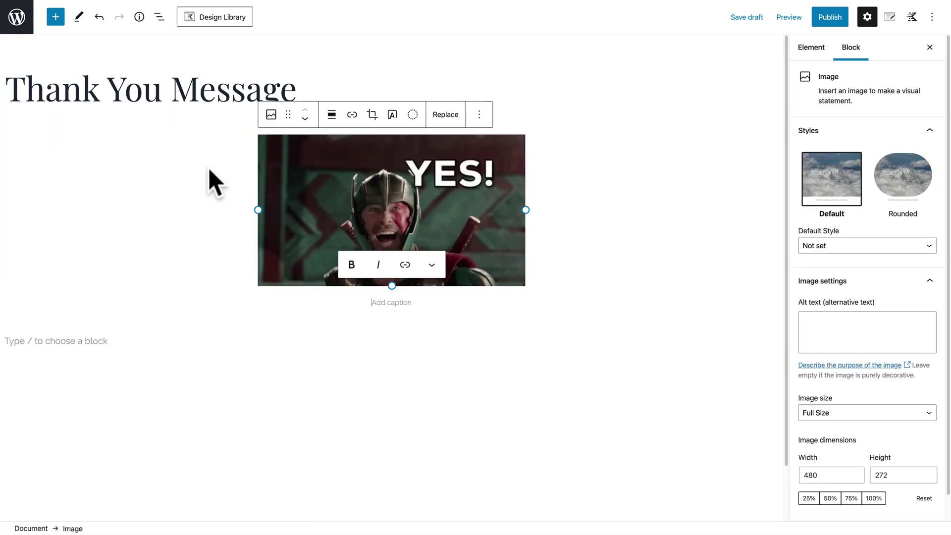
left_click(186, 337)
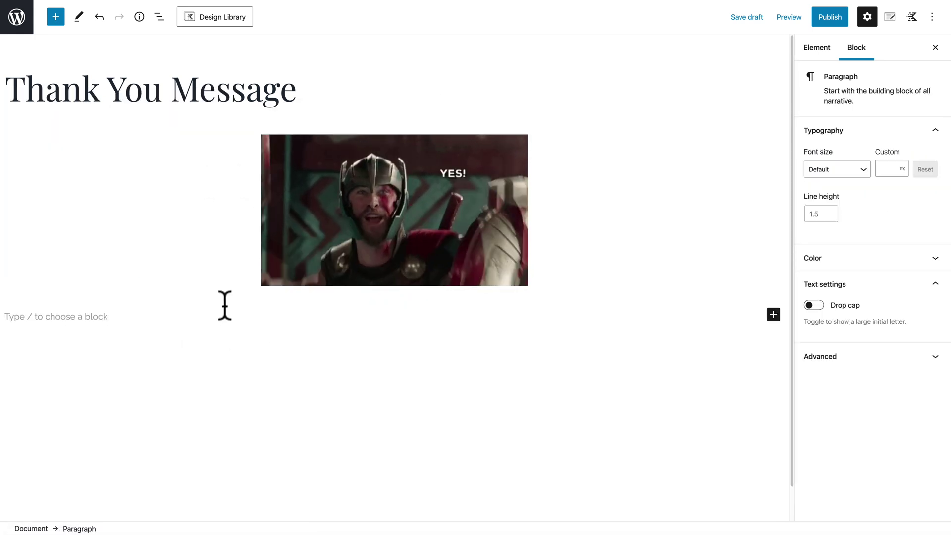
Type a paragraph thanking the customer for their order, mentioning My Account and the contact e-mail.
type("Hey! Joe here - I j")
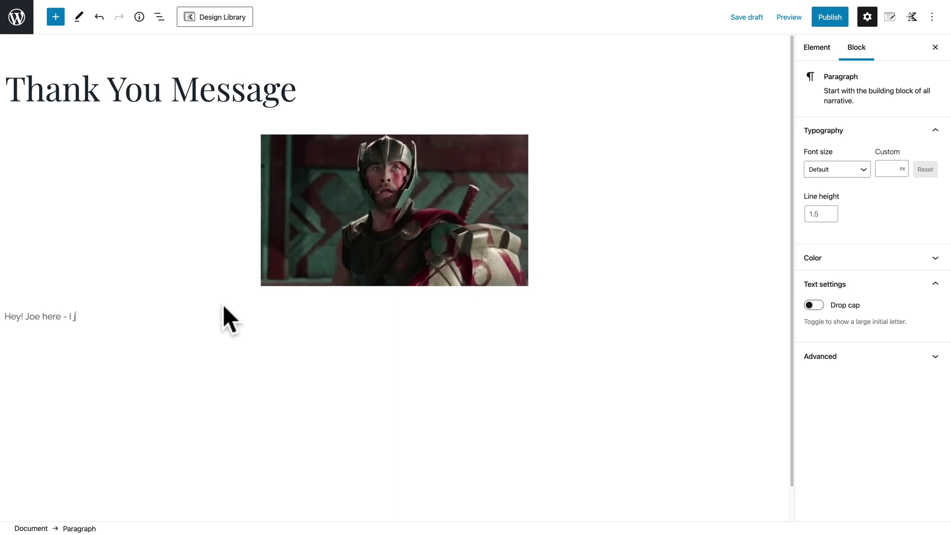
type("ust wanted to say THANK YOU so much for your order. ")
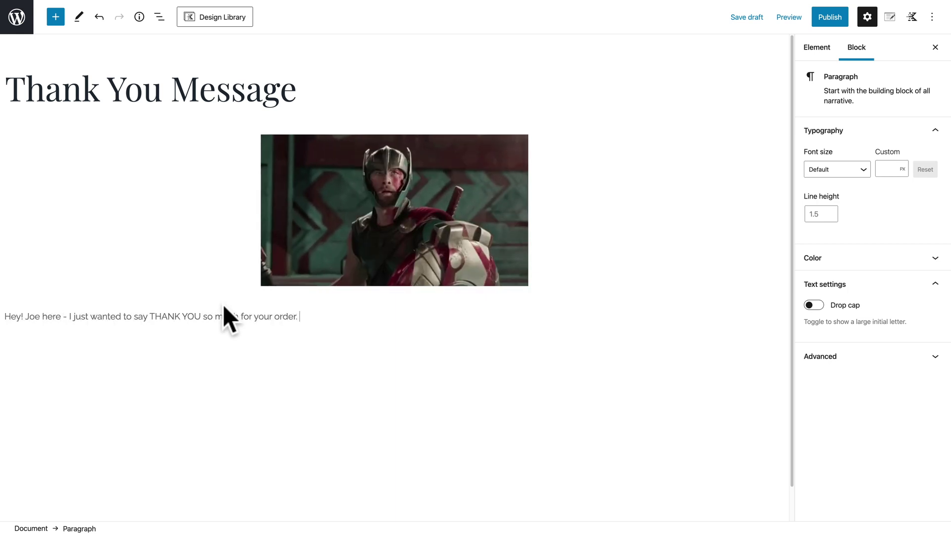
type("I deeply appreciate tour su")
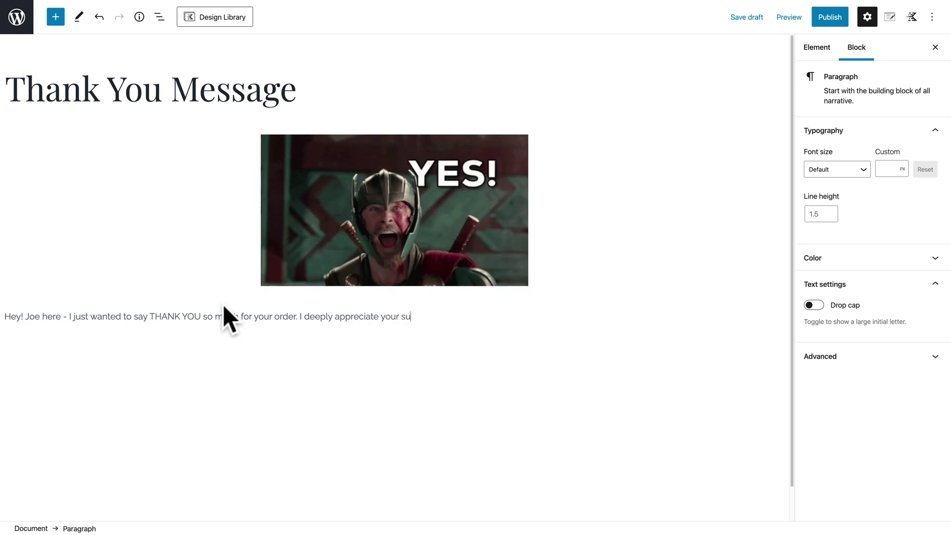
type("pport. You'll get a couple of emails confirm")
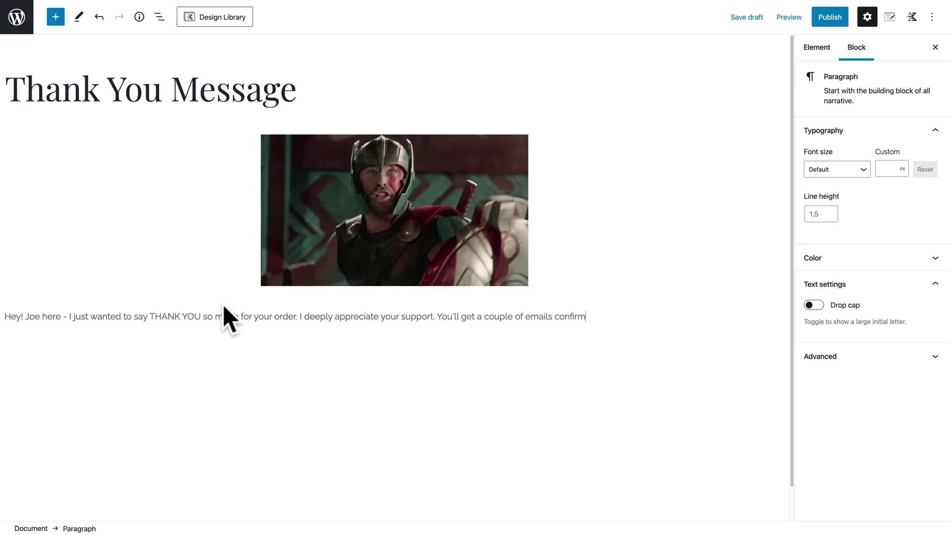
type("ing your order, and you ca")
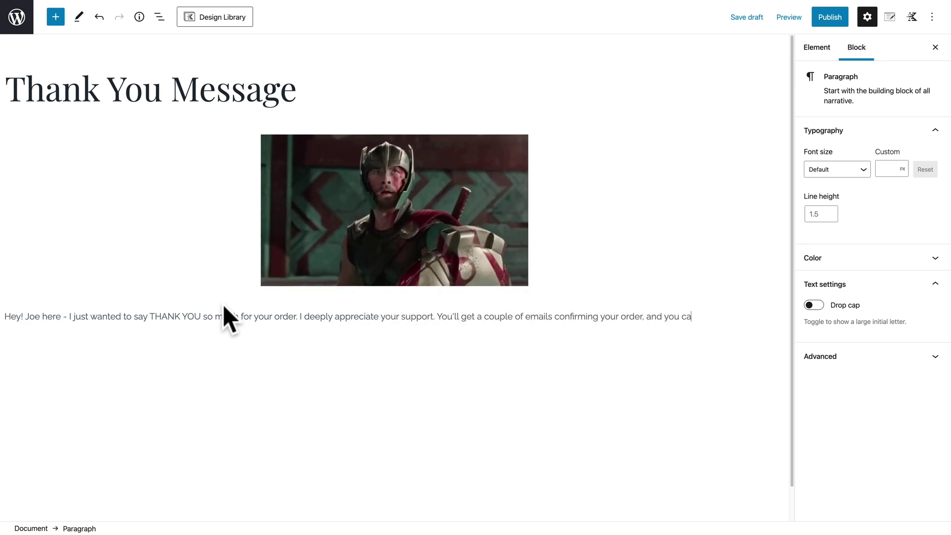
type("n access everything on the My A")
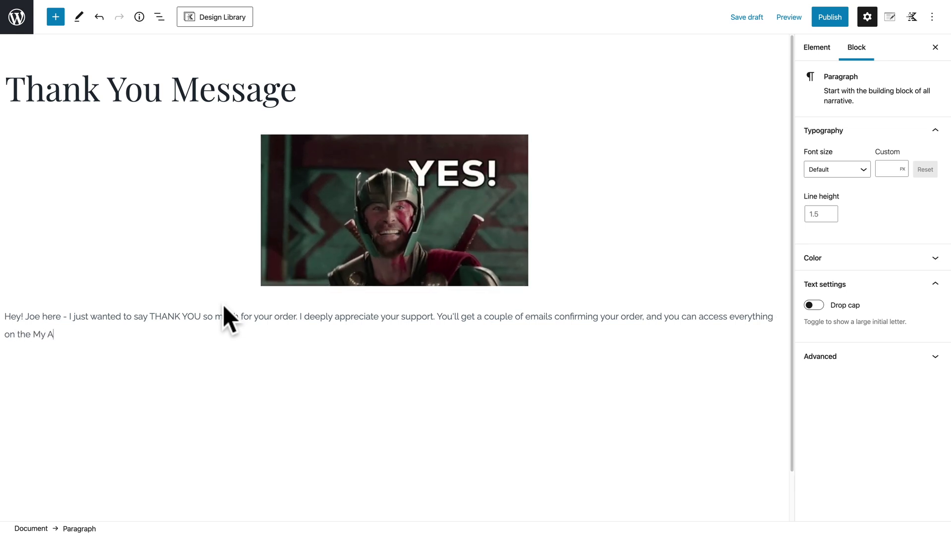
type("ccount page. If you have ")
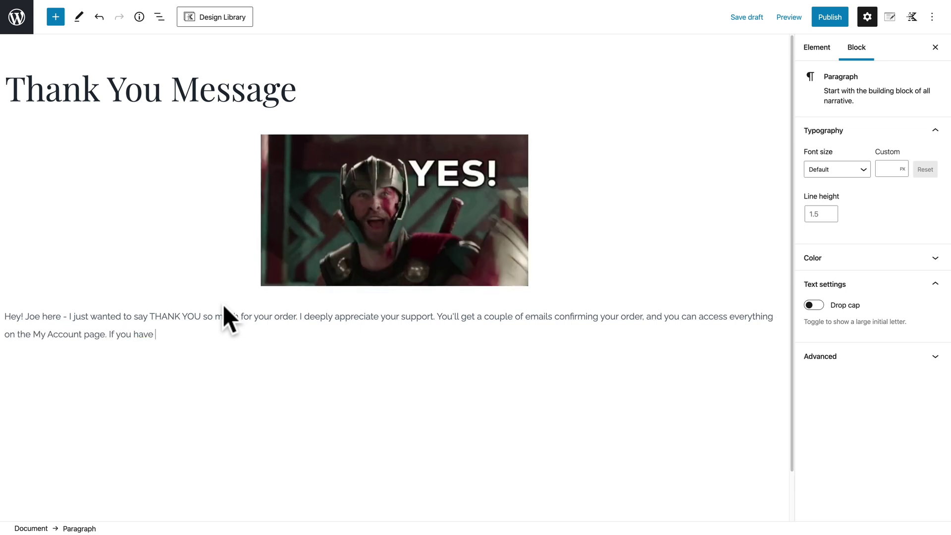
type("any questions, please don't hesistate to ")
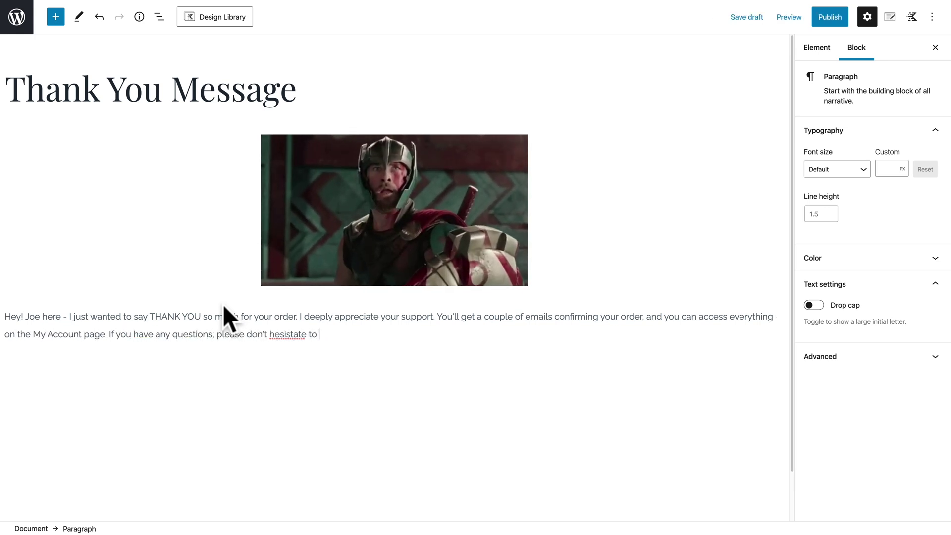
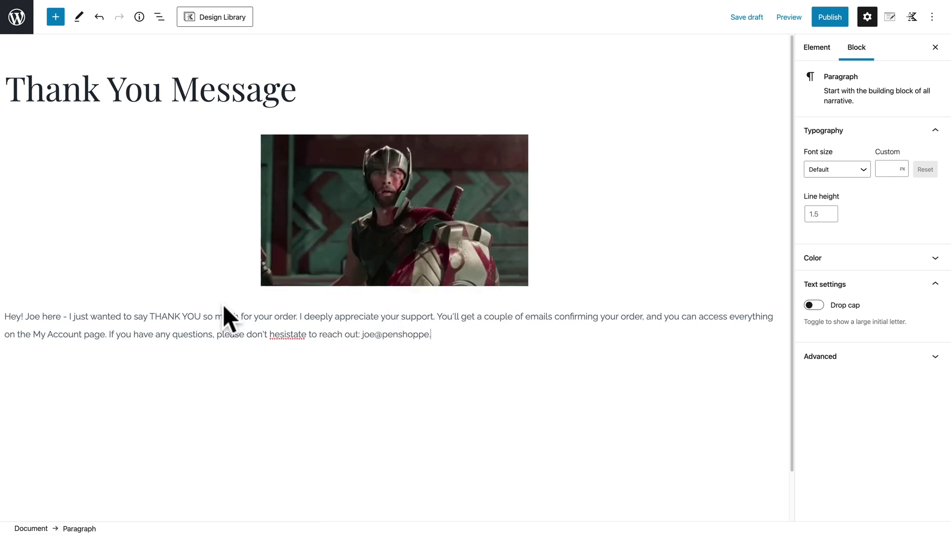
Correct the misspelling to 'hesitate', link 'My Account' to '#', and bold the contact e-mail.
right_click(287, 335)
left_click(297, 340)
left_click_drag(82, 334, 33, 335)
key("ctrl+k")
type("#")
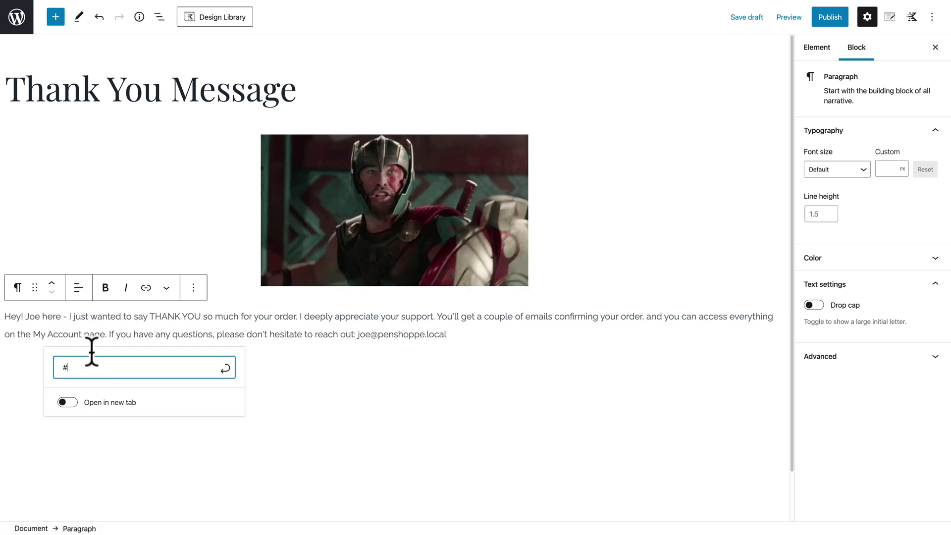
key("Return")
left_click_drag(447, 335, 358, 337)
key("ctrl+b")
left_click(458, 337)
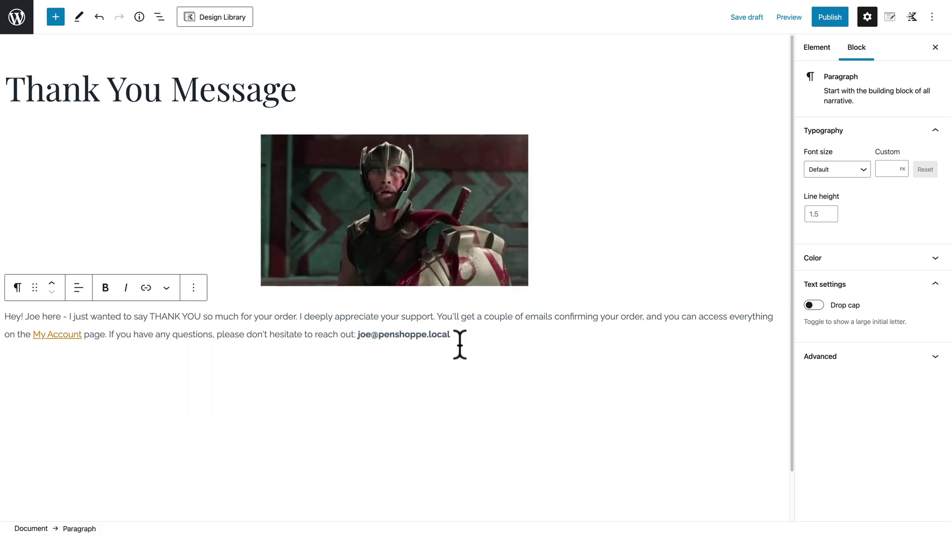
Center the paragraph, set its font size to Medium, and save the element as a draft.
left_click(78, 287)
left_click(121, 346)
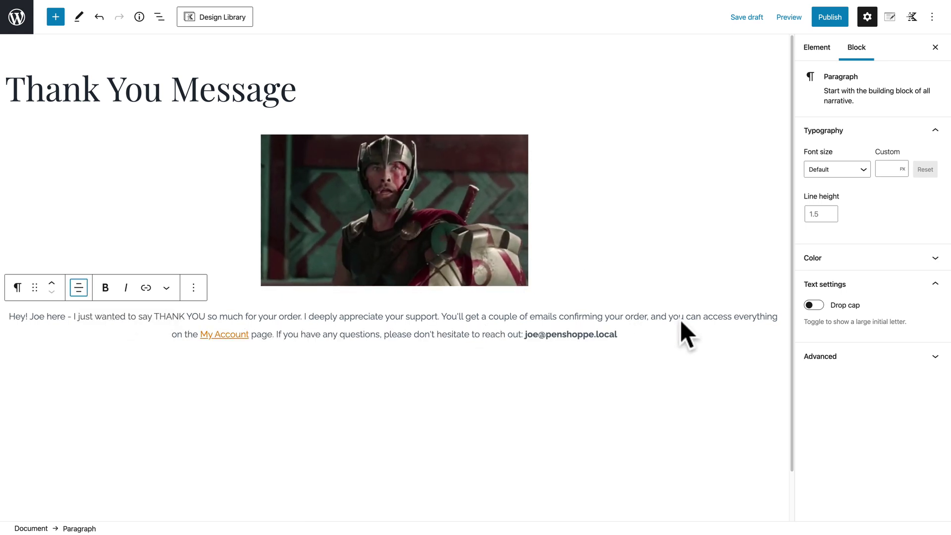
left_click(847, 174)
left_click(832, 259)
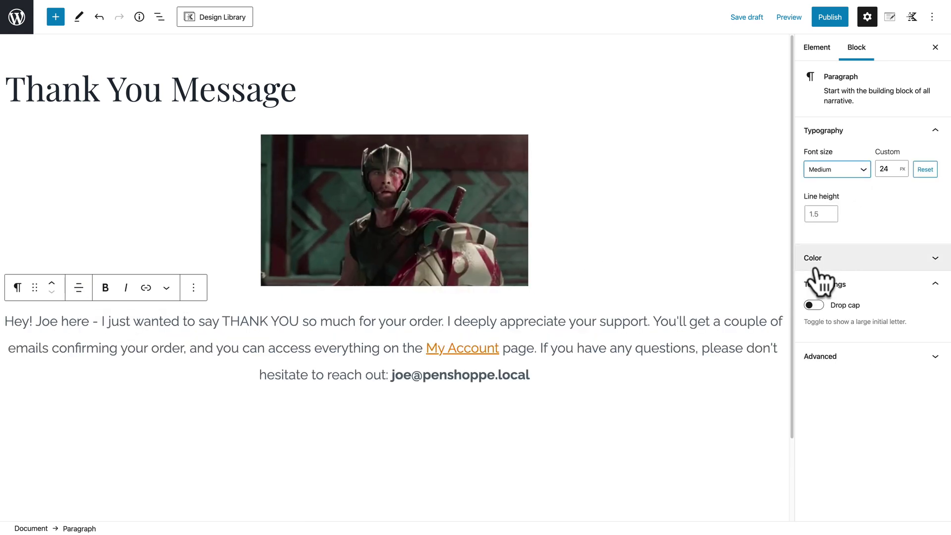
left_click(751, 18)
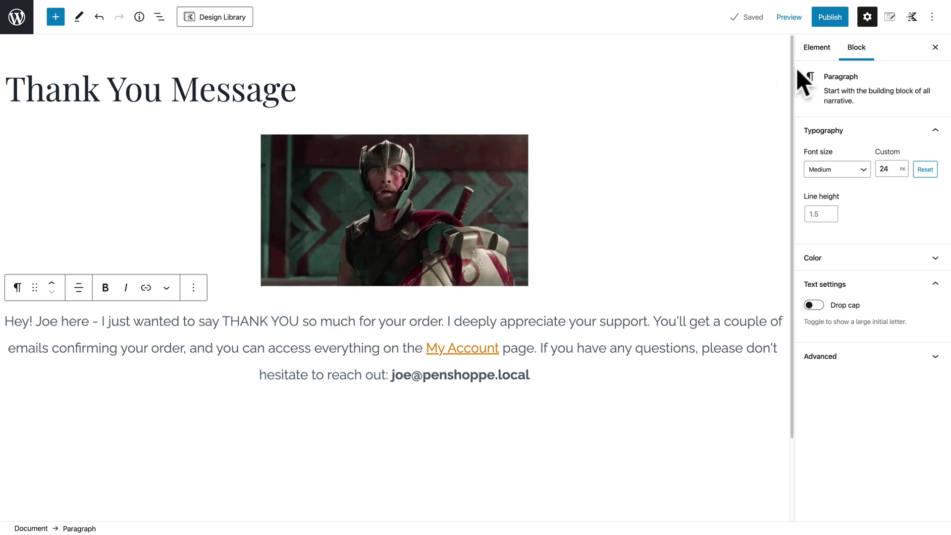
Switch the sidebar from publish options to the element's placement and display settings.
left_click(815, 50)
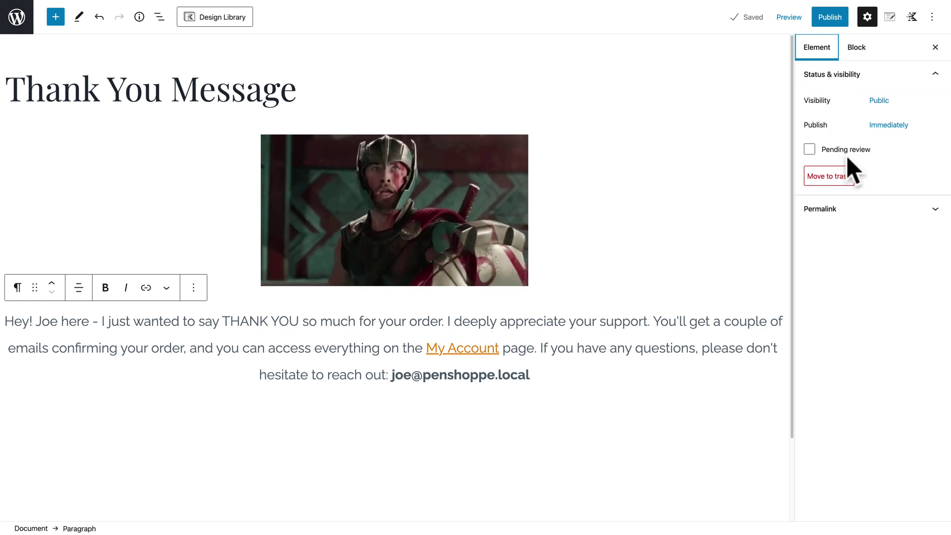
left_click(890, 19)
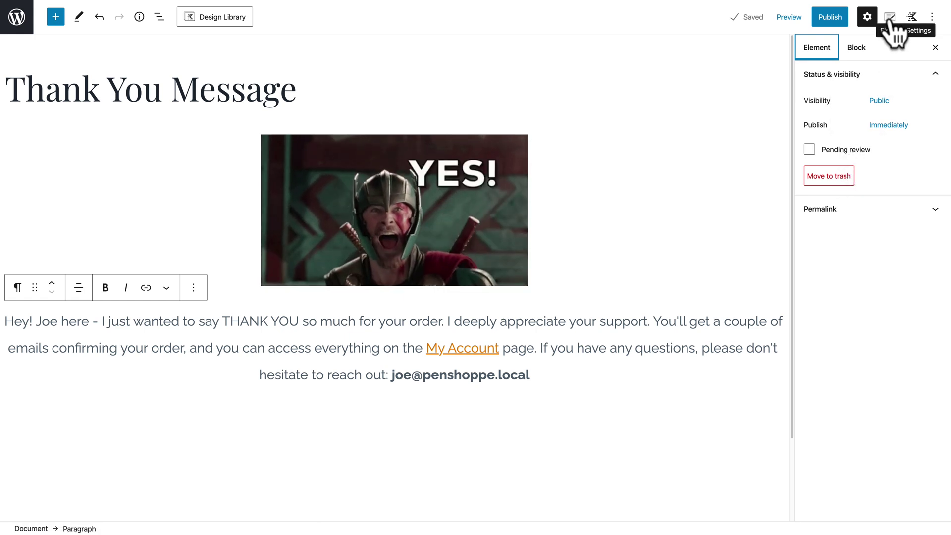
left_click(889, 19)
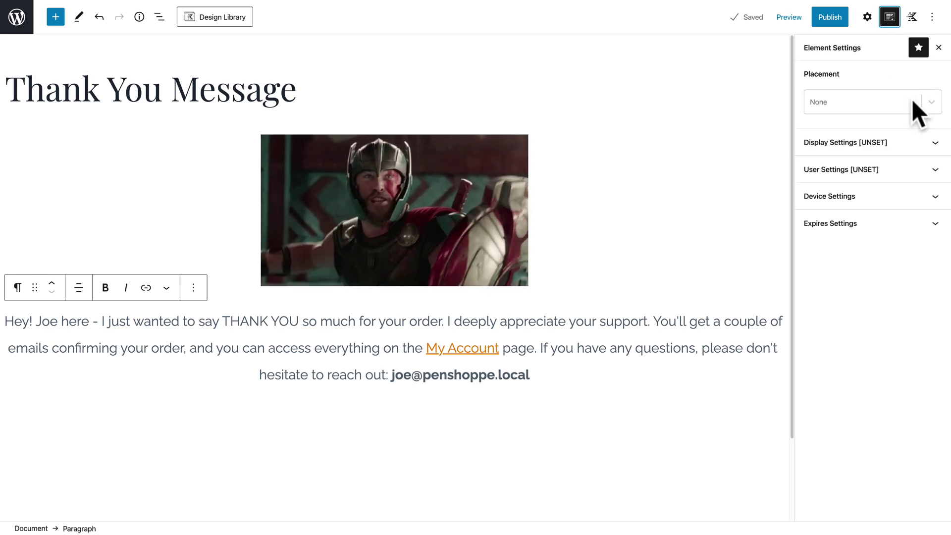
Set the element's placement to Before Order Received Content in the WooCommerce Order Received group.
left_click(927, 101)
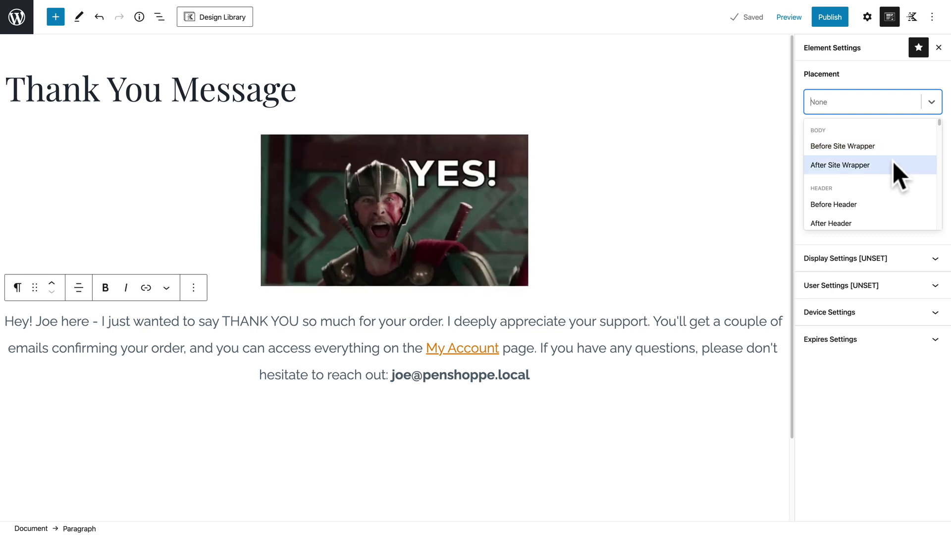
scroll(888, 186, "down", 1)
scroll(888, 187, "down", 1)
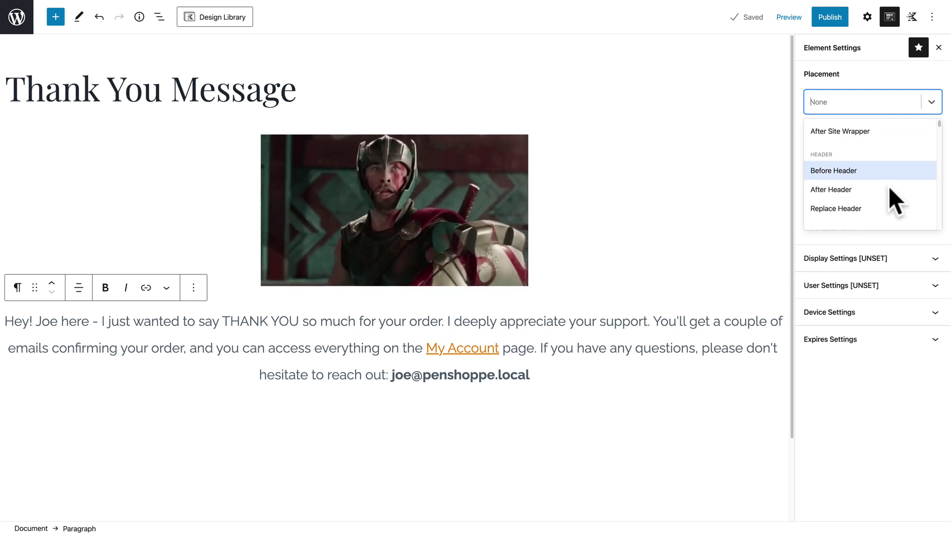
scroll(865, 210, "down", 1)
scroll(866, 209, "down", 3)
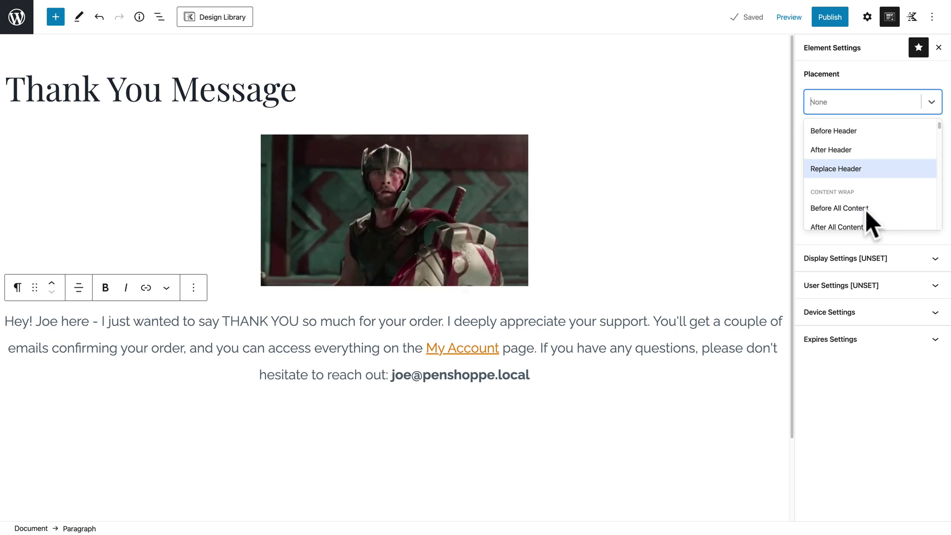
scroll(859, 179, "down", 5)
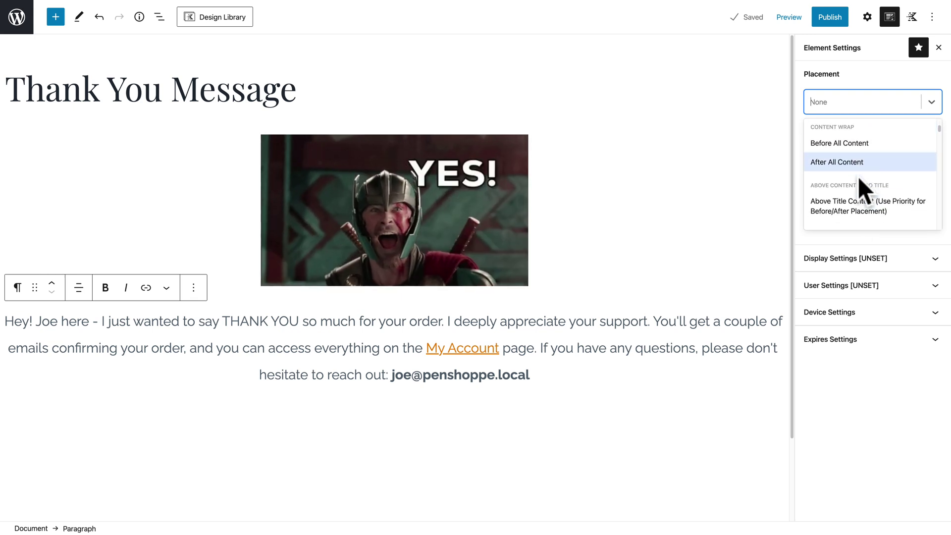
scroll(859, 179, "down", 2)
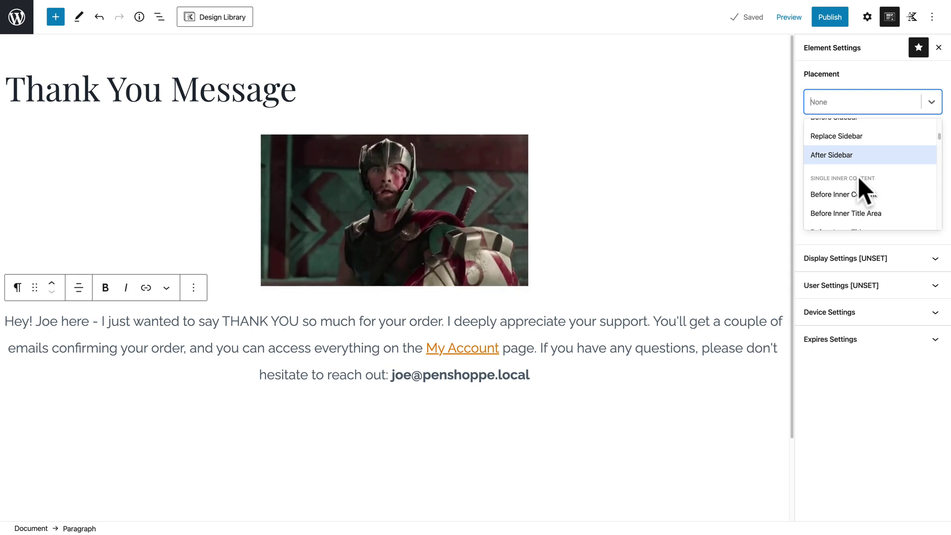
scroll(859, 179, "down", 5)
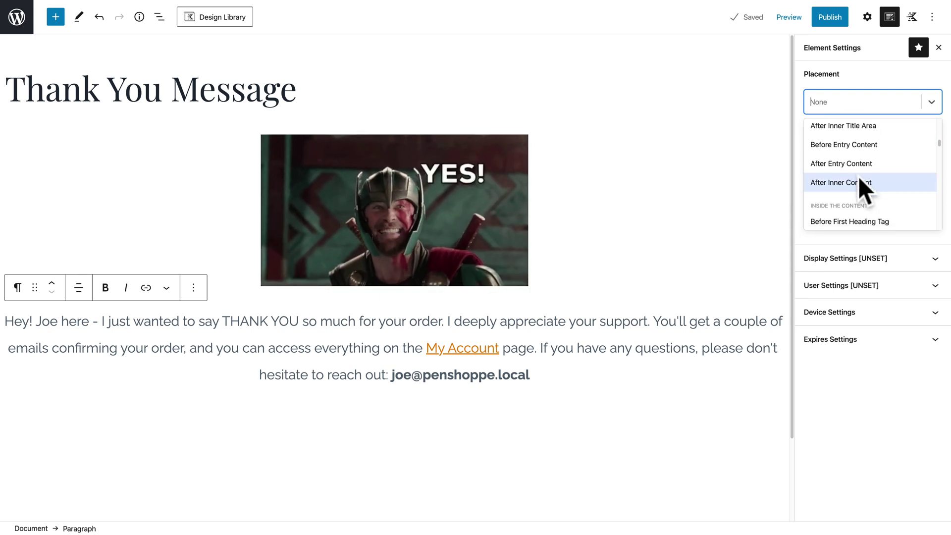
scroll(863, 210, "down", 5)
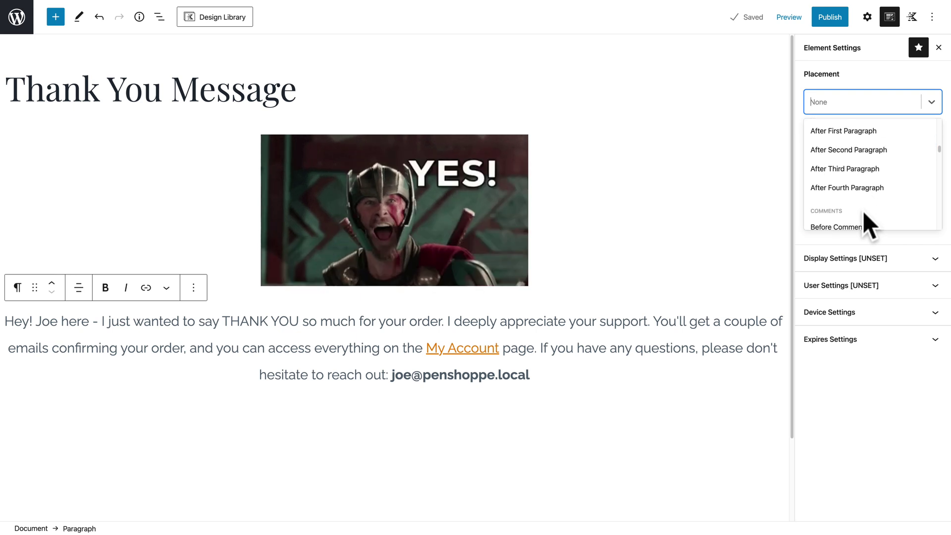
scroll(862, 210, "up", 3)
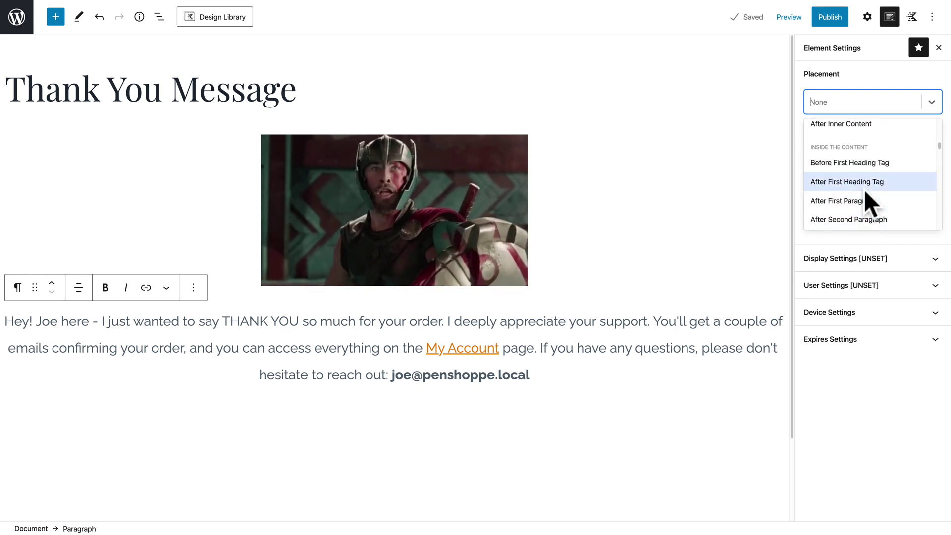
scroll(865, 192, "down", 1)
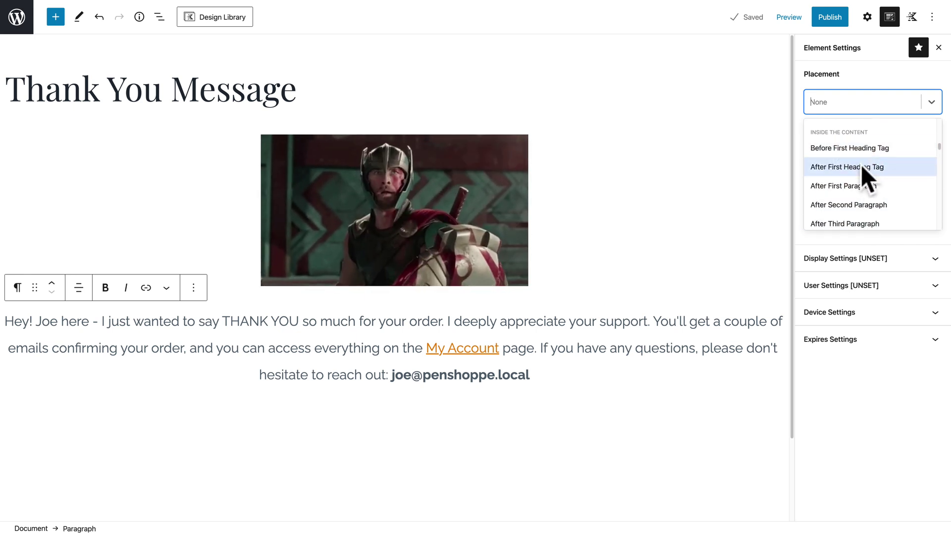
scroll(859, 218, "down", 1)
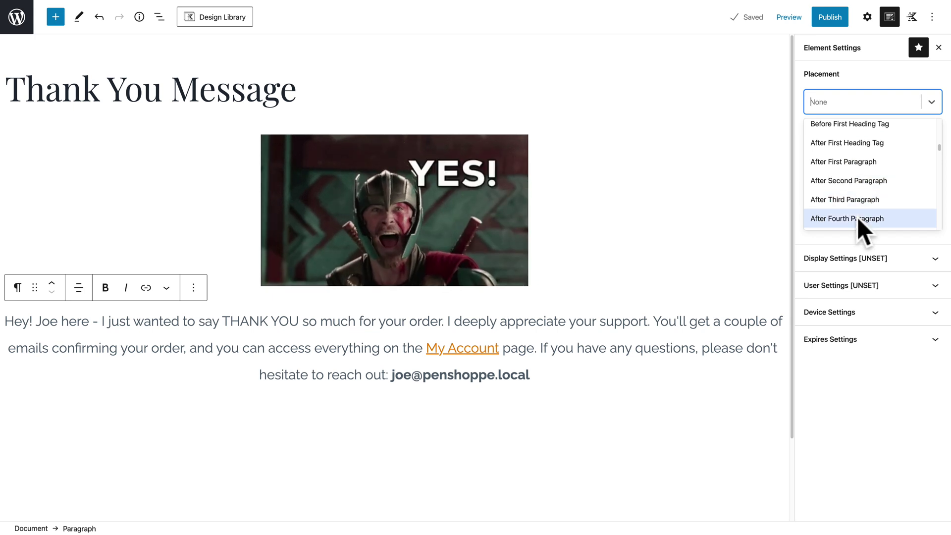
scroll(857, 217, "down", 1)
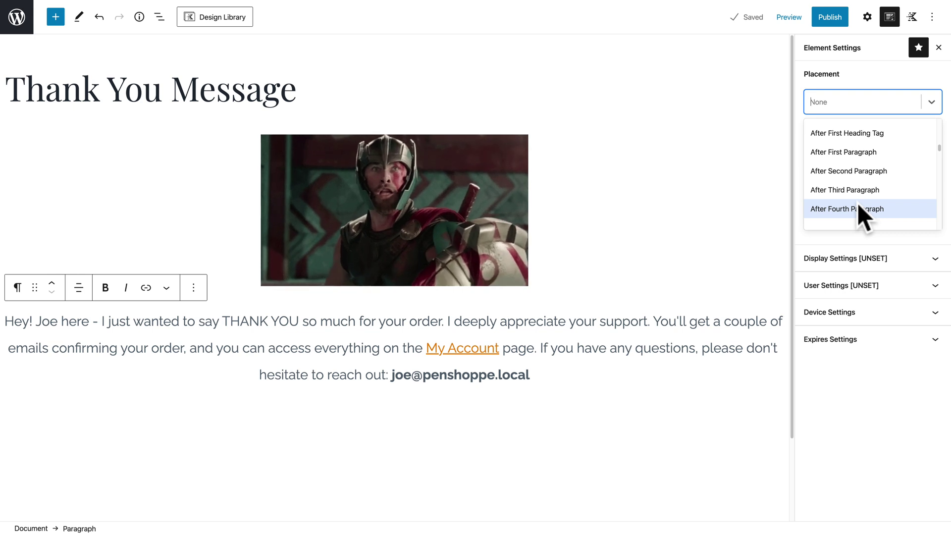
scroll(858, 204, "down", 5)
scroll(858, 203, "down", 10)
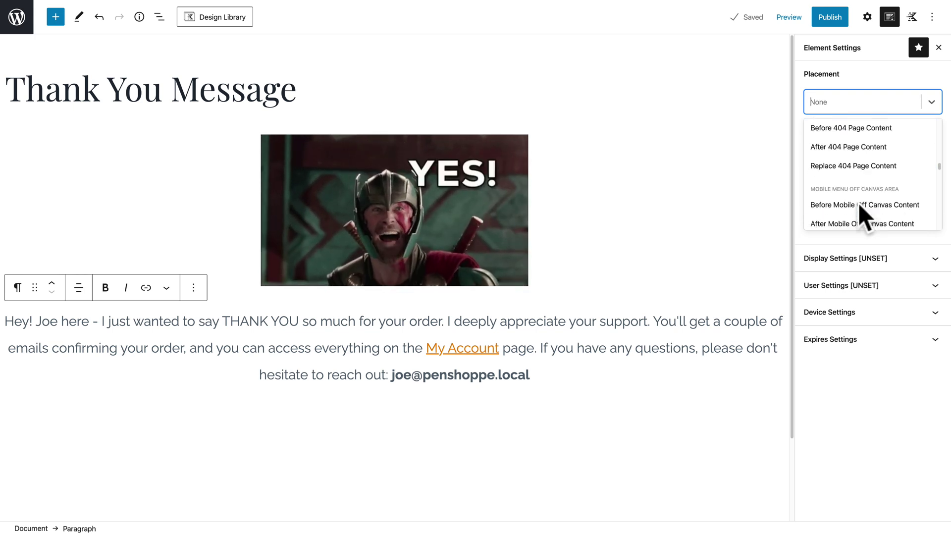
scroll(858, 203, "down", 5)
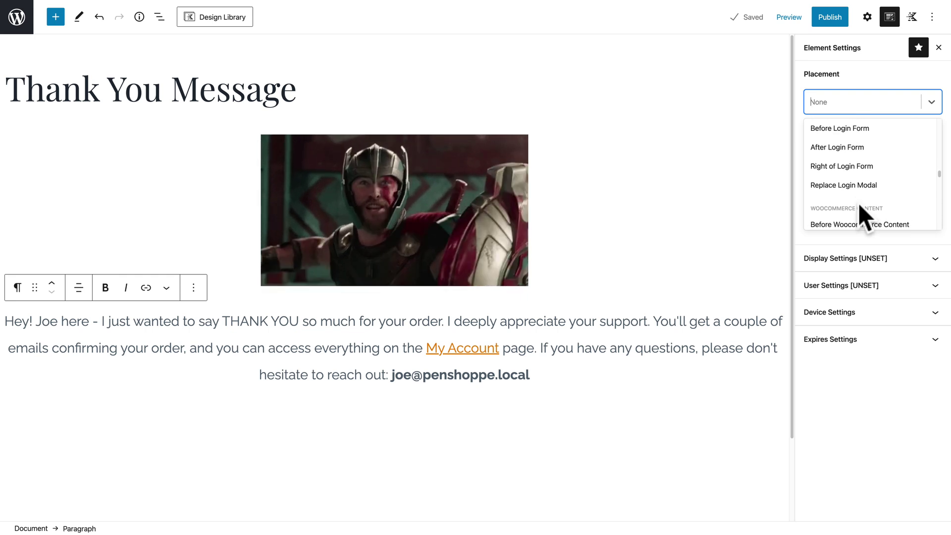
scroll(858, 203, "down", 3)
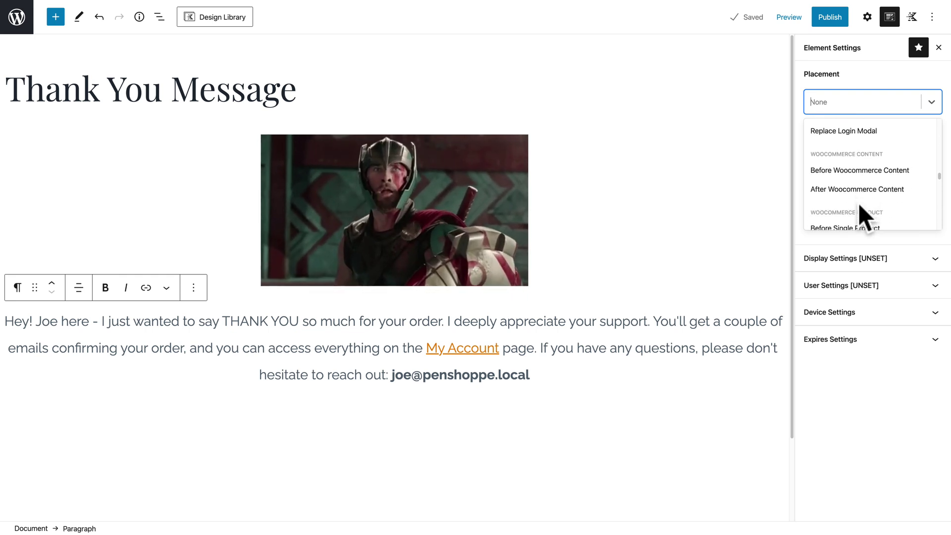
scroll(858, 203, "down", 3)
scroll(858, 203, "down", 3)
scroll(858, 203, "down", 4)
scroll(858, 203, "down", 3)
scroll(858, 203, "down", 4)
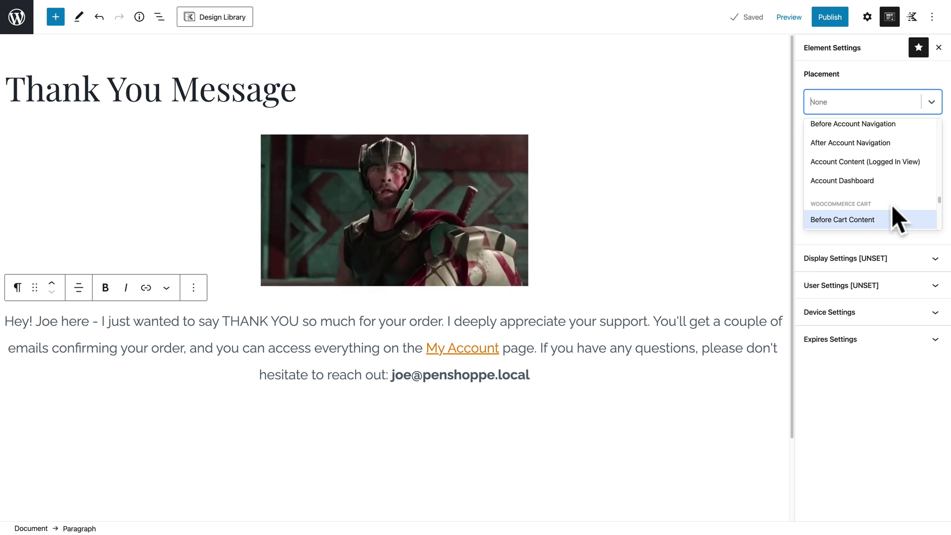
scroll(891, 204, "down", 2)
scroll(891, 204, "down", 5)
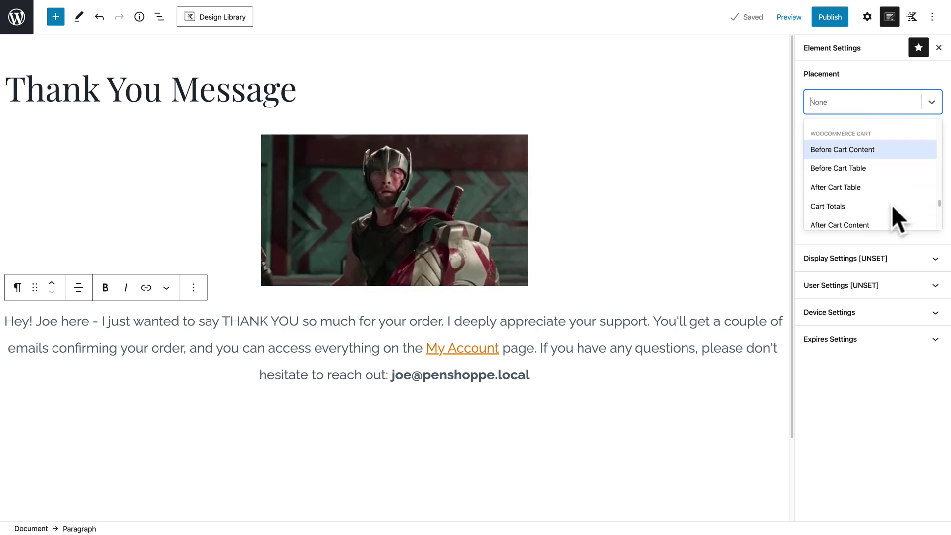
scroll(892, 204, "down", 4)
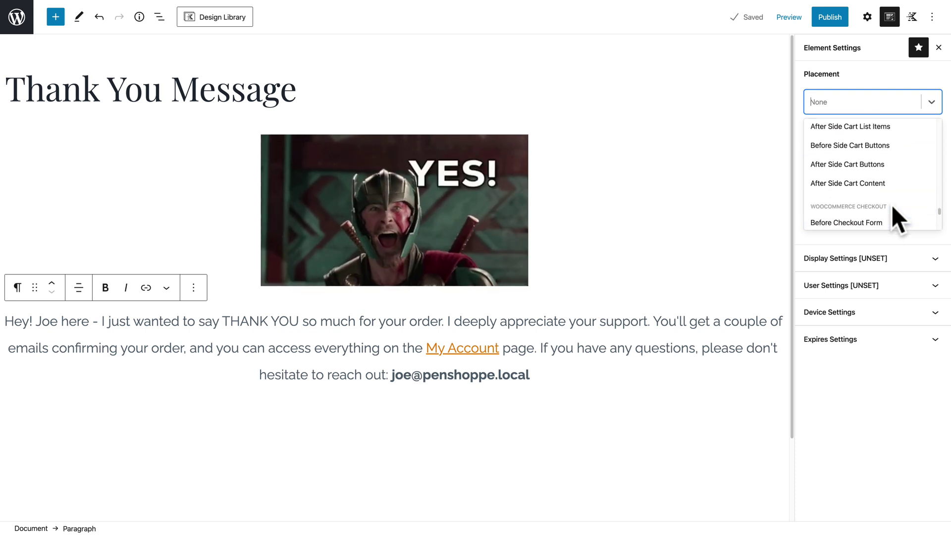
scroll(892, 204, "down", 3)
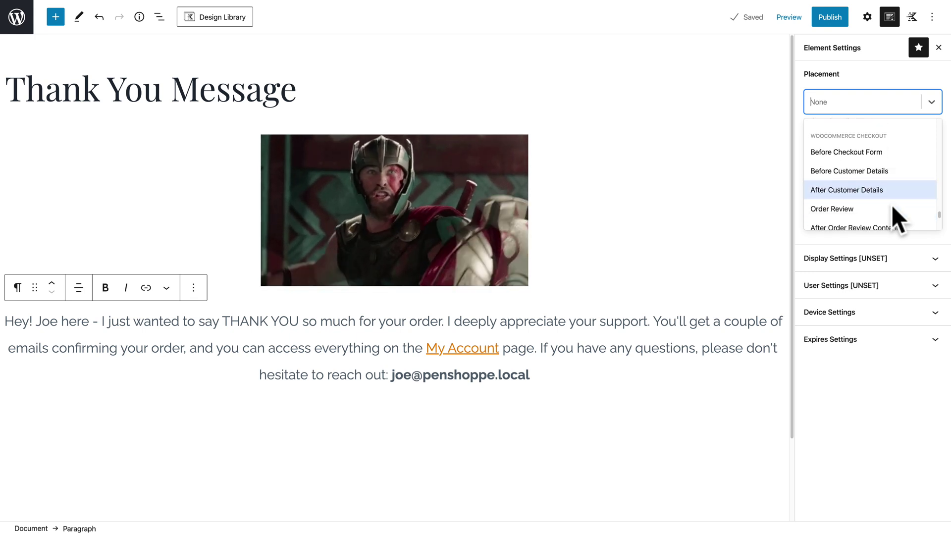
scroll(892, 204, "down", 2)
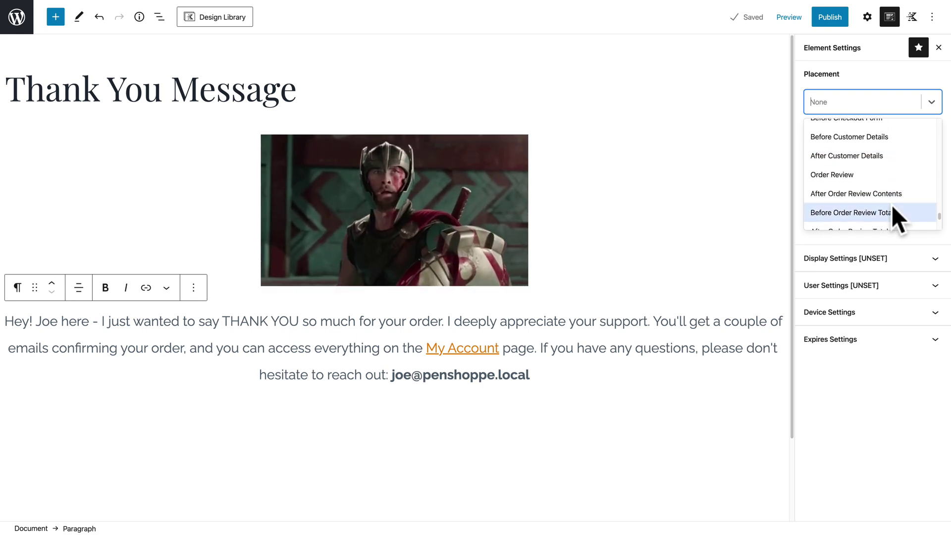
scroll(891, 213, "down", 3)
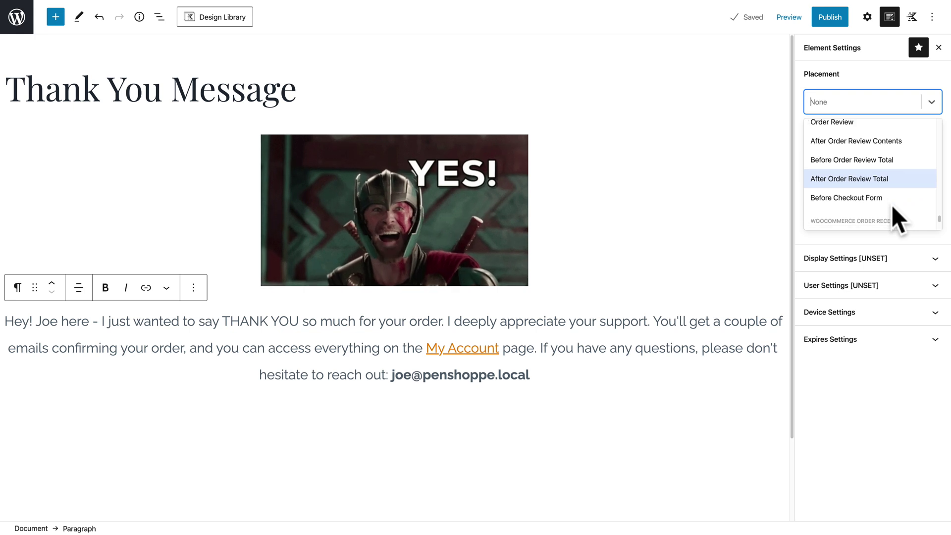
scroll(891, 204, "down", 1)
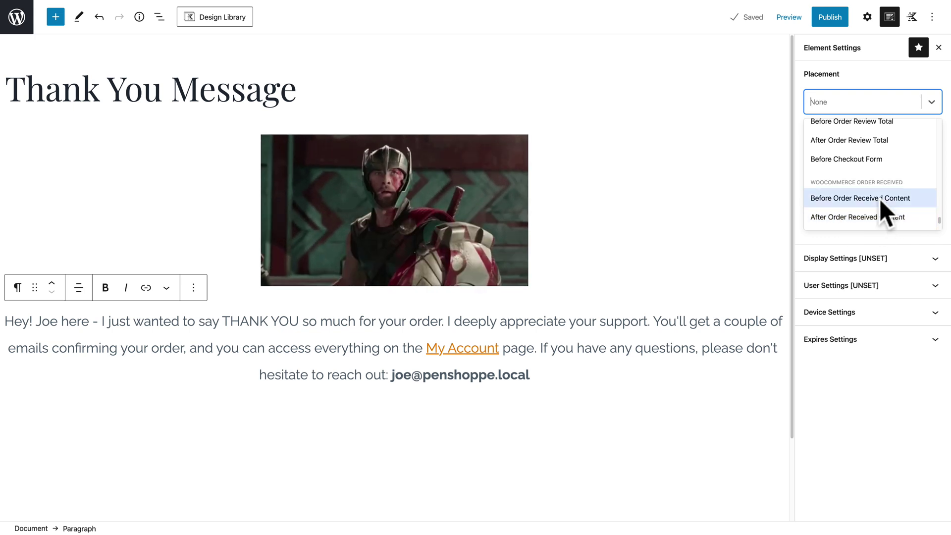
left_click(880, 198)
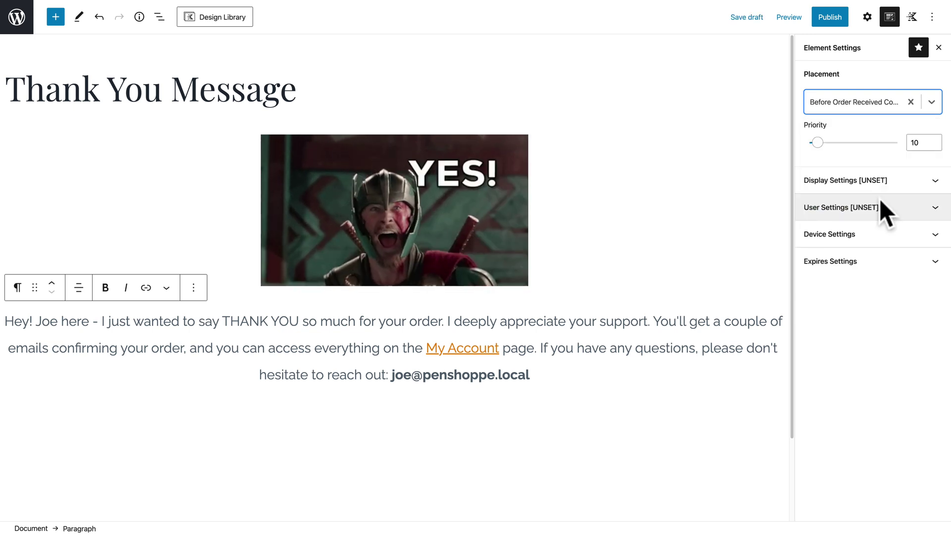
Set the Display Settings Show On rule to Entire Site.
left_click(927, 182)
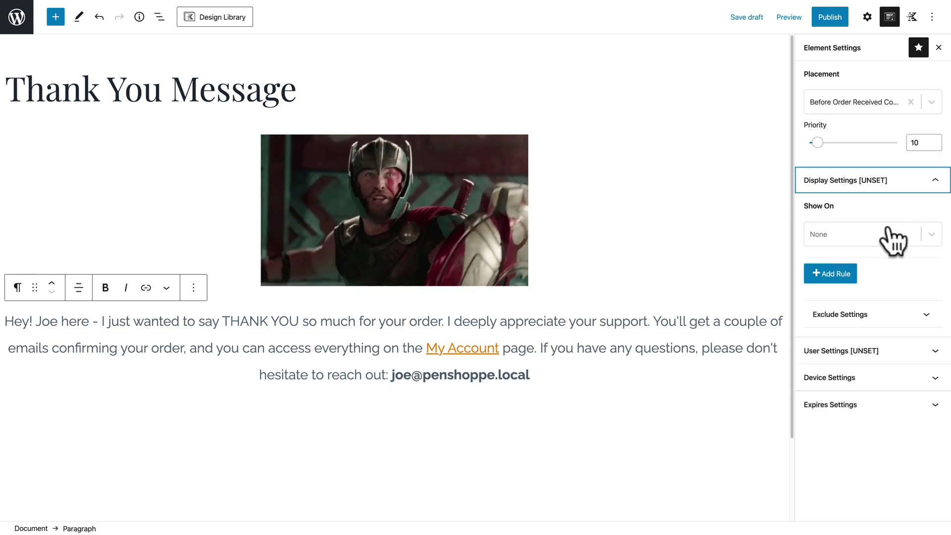
left_click(852, 236)
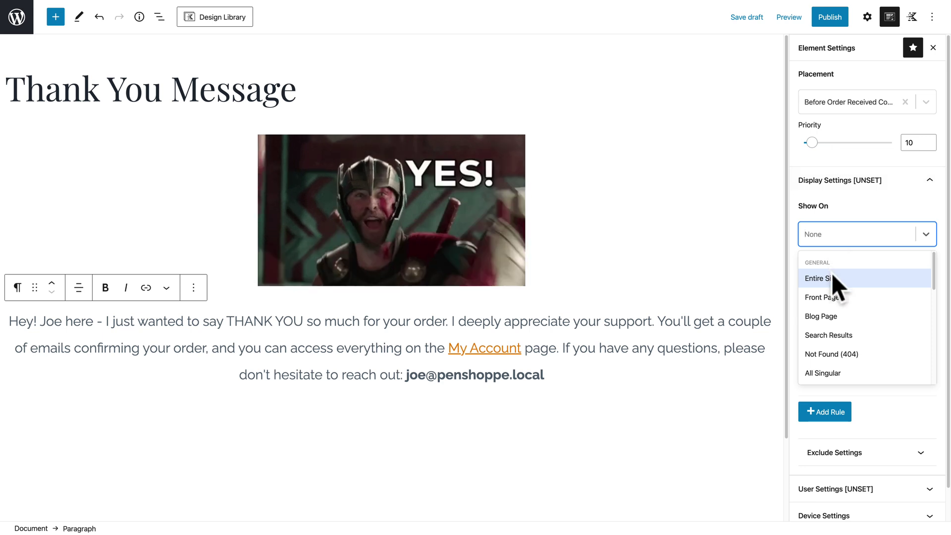
left_click(832, 276)
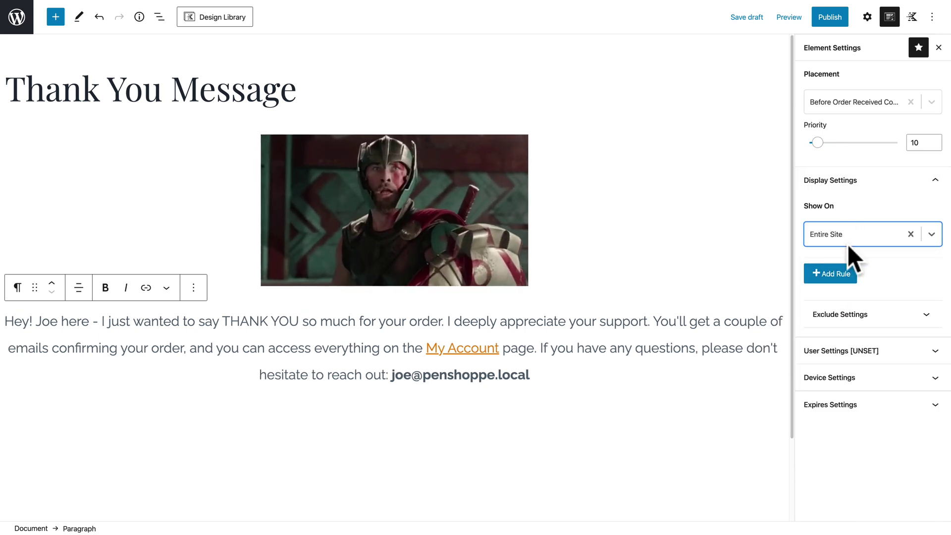
Make the element visible to All Users under User Settings.
left_click(865, 352)
left_click(855, 408)
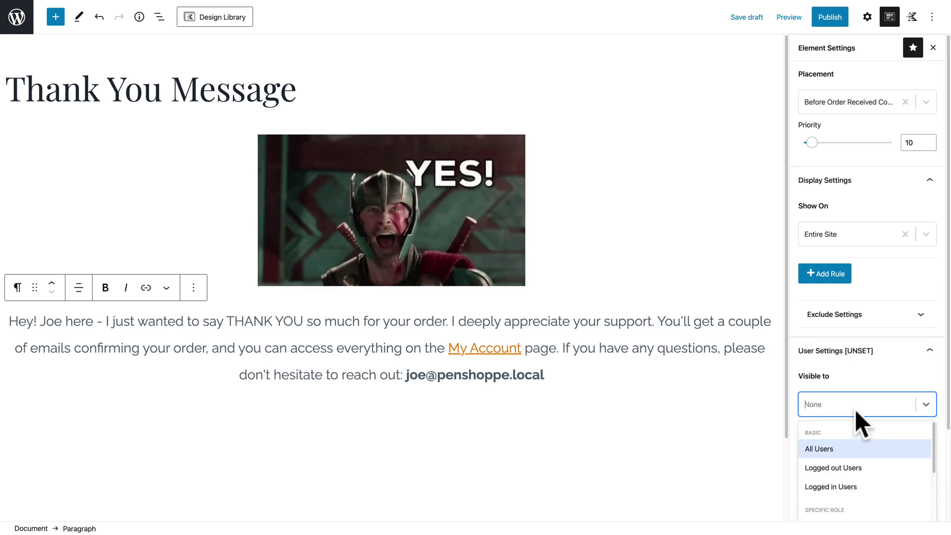
left_click(846, 446)
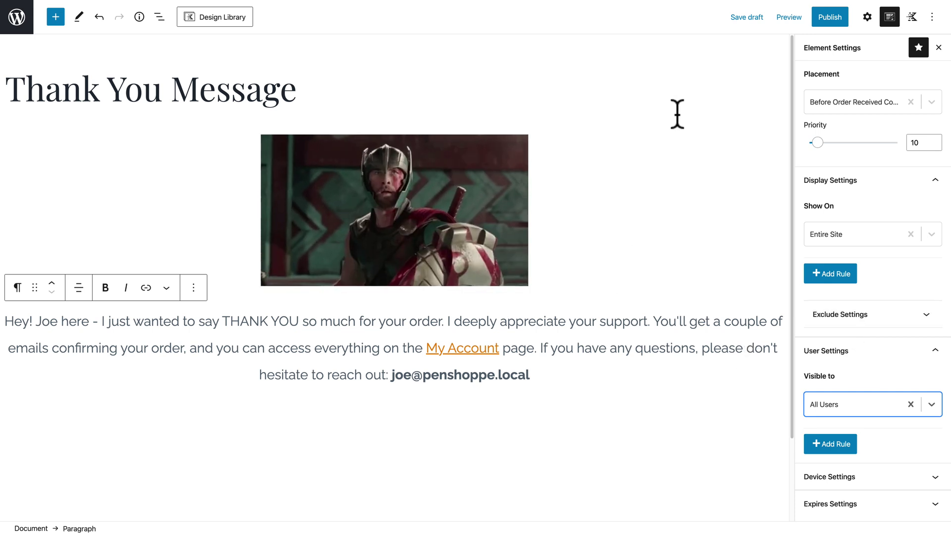
Publish the Thank You Message element and view it on the site.
left_click(830, 18)
left_click(837, 19)
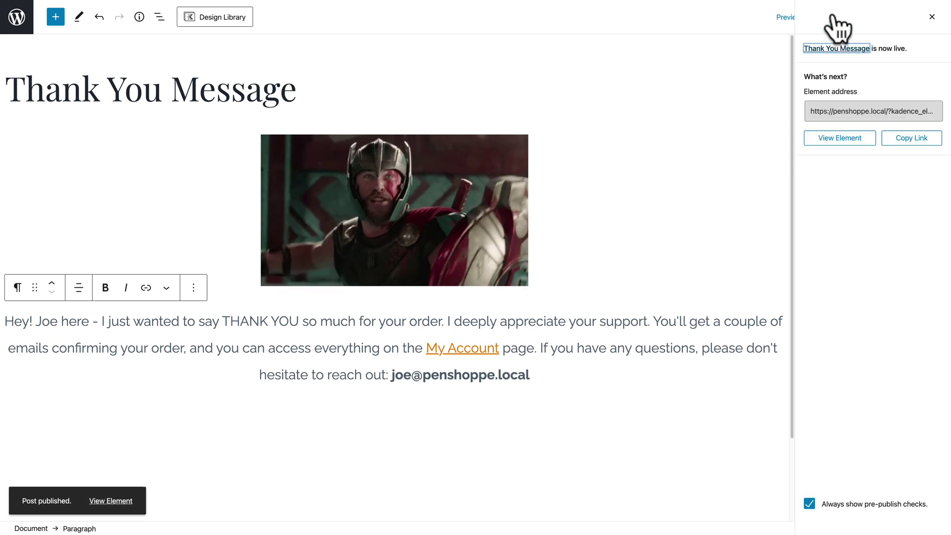
left_click(839, 146)
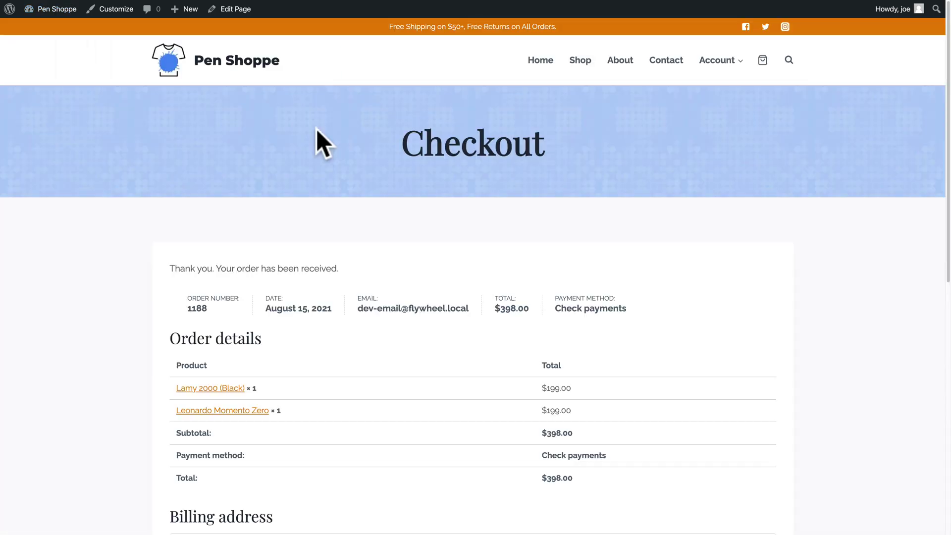
From the home page, add the $374.00 Platinum President pen to the cart and open the cart.
left_click(215, 60)
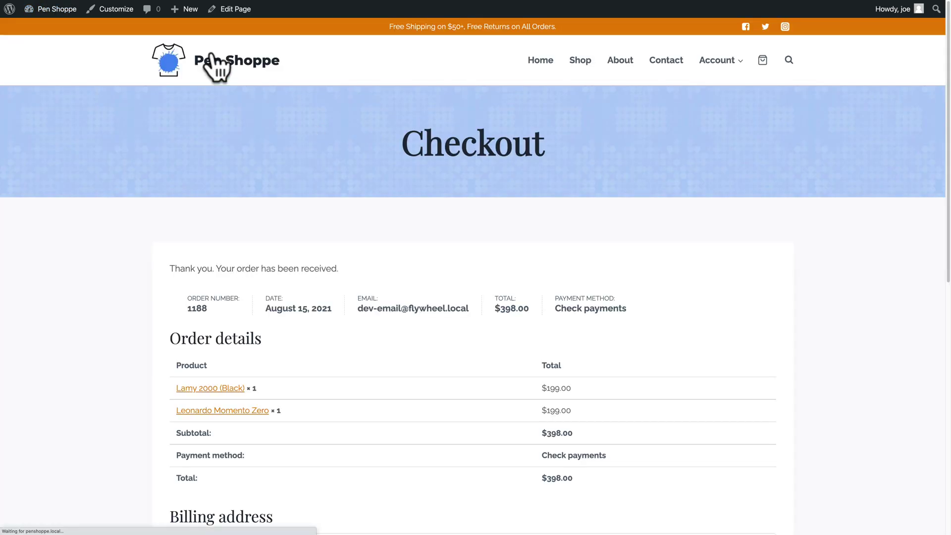
scroll(299, 202, "down", 20)
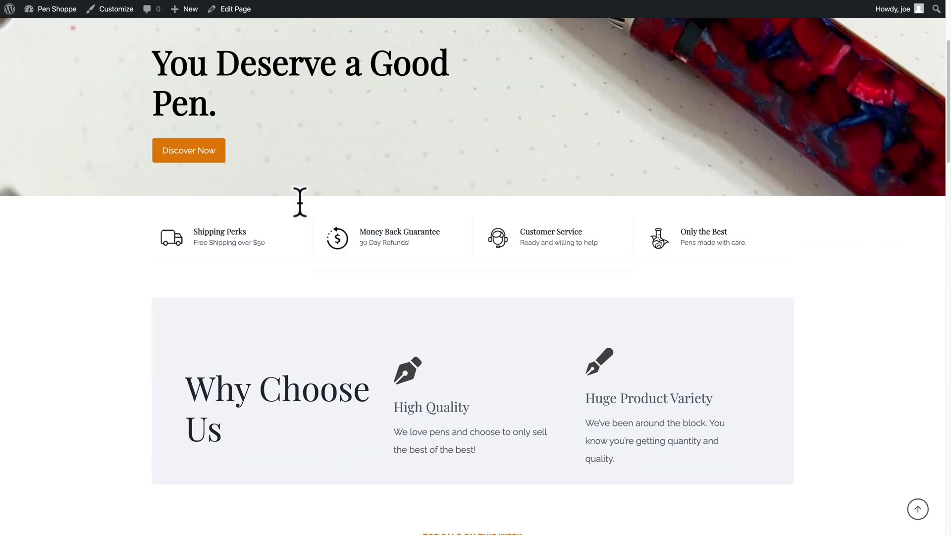
scroll(299, 201, "up", 15)
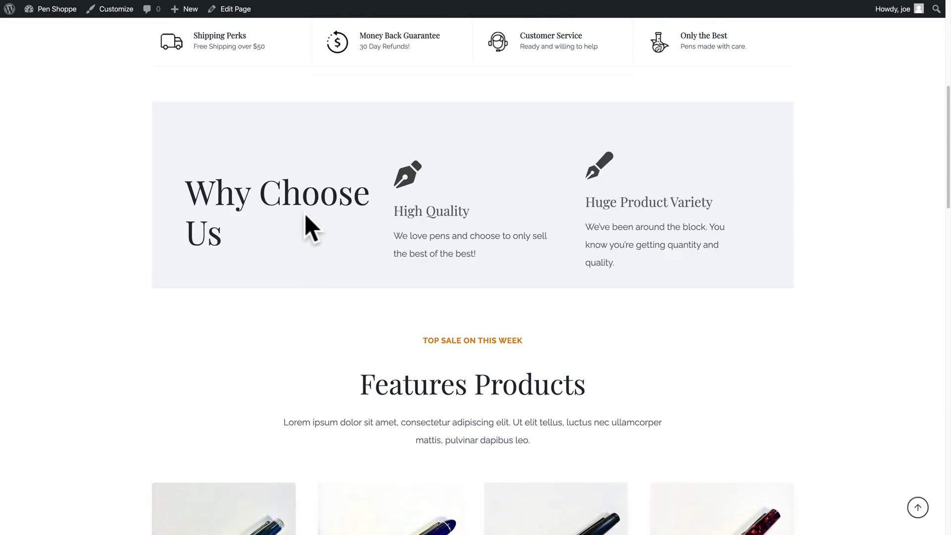
scroll(303, 212, "down", 10)
scroll(337, 223, "up", 2)
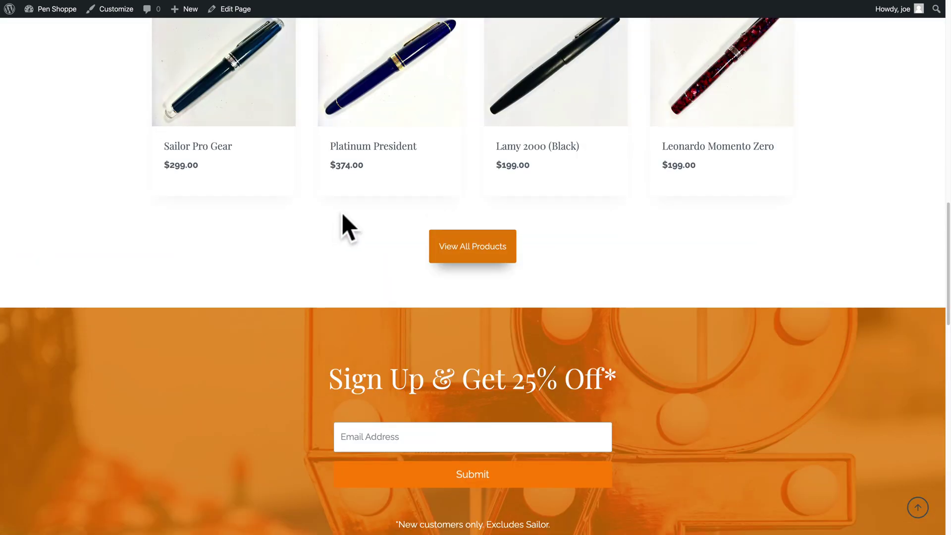
scroll(343, 217, "up", 1)
left_click(373, 164)
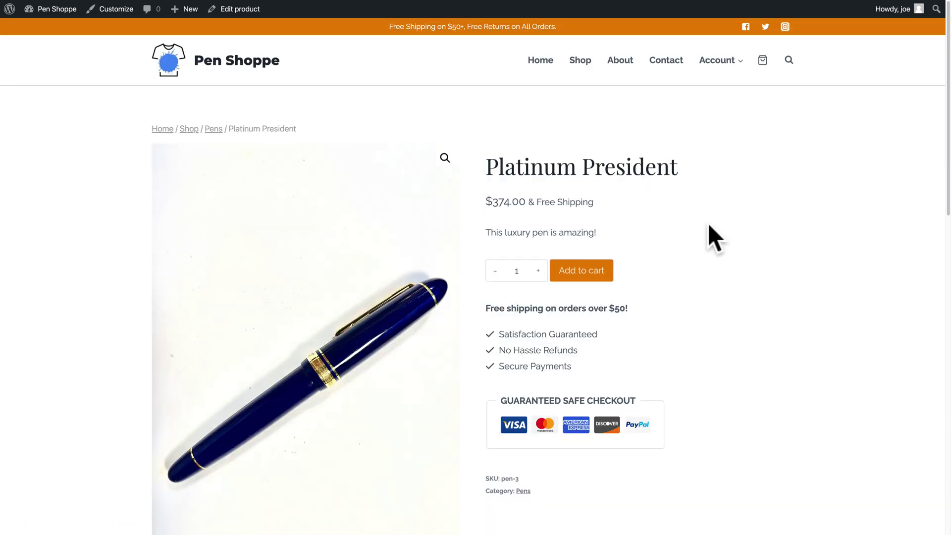
scroll(709, 226, "down", 12)
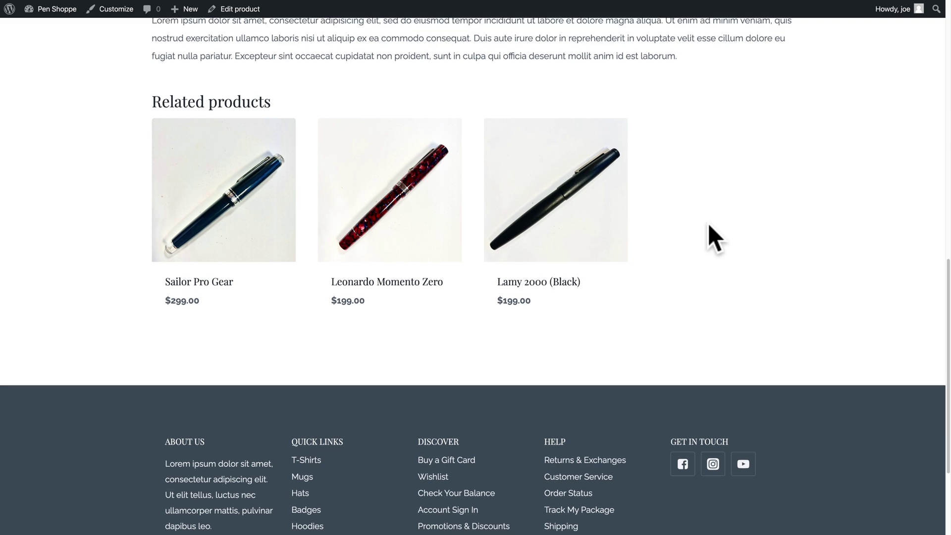
scroll(708, 223, "up", 14)
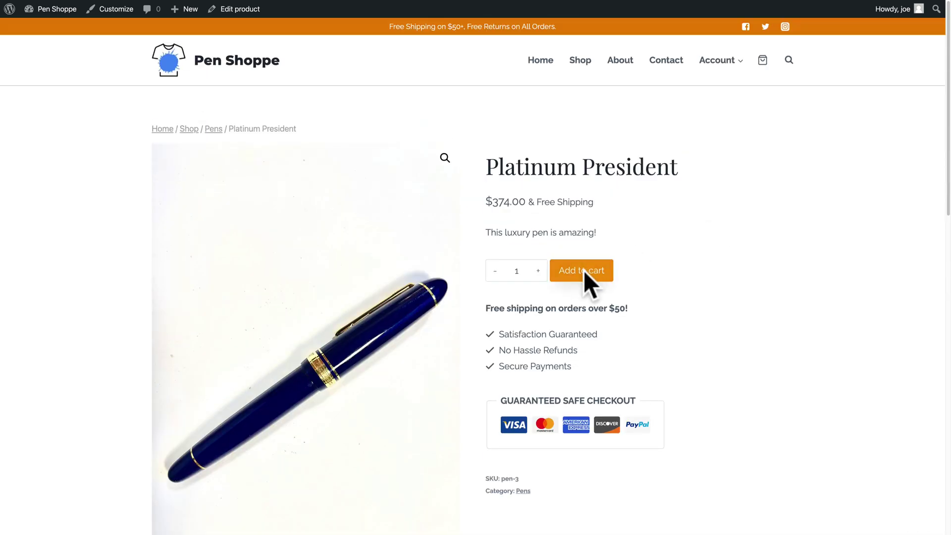
left_click(585, 273)
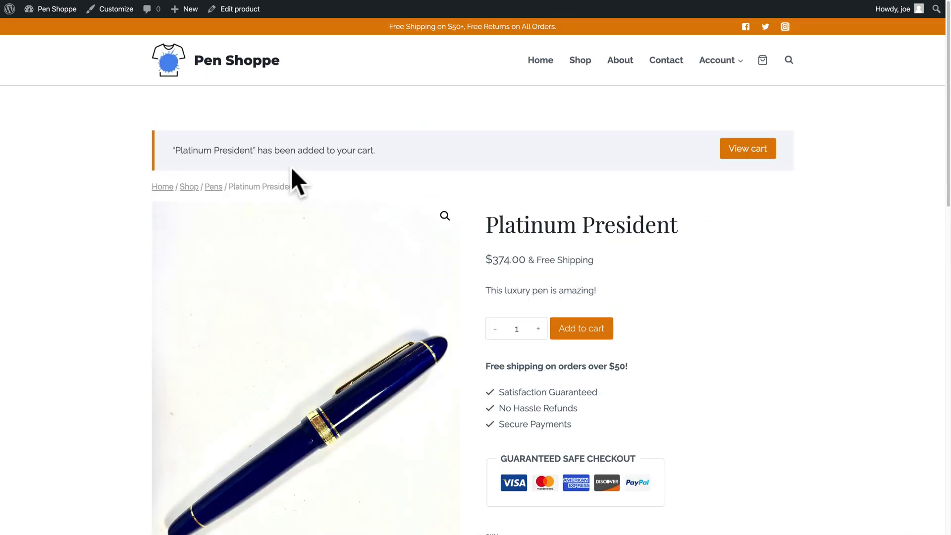
left_click(736, 145)
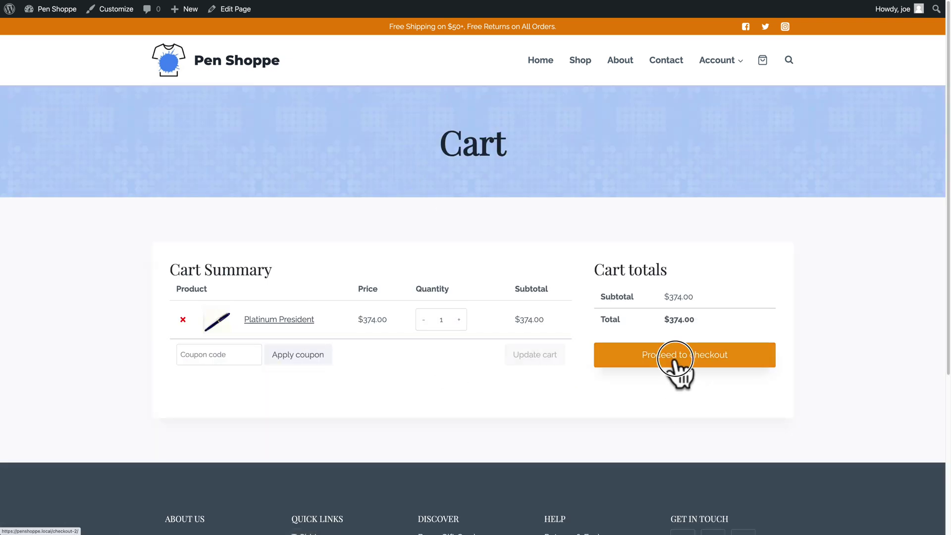
Proceed to checkout and review the prefilled billing details for the $374.00 order.
left_click(675, 362)
scroll(503, 303, "down", 3)
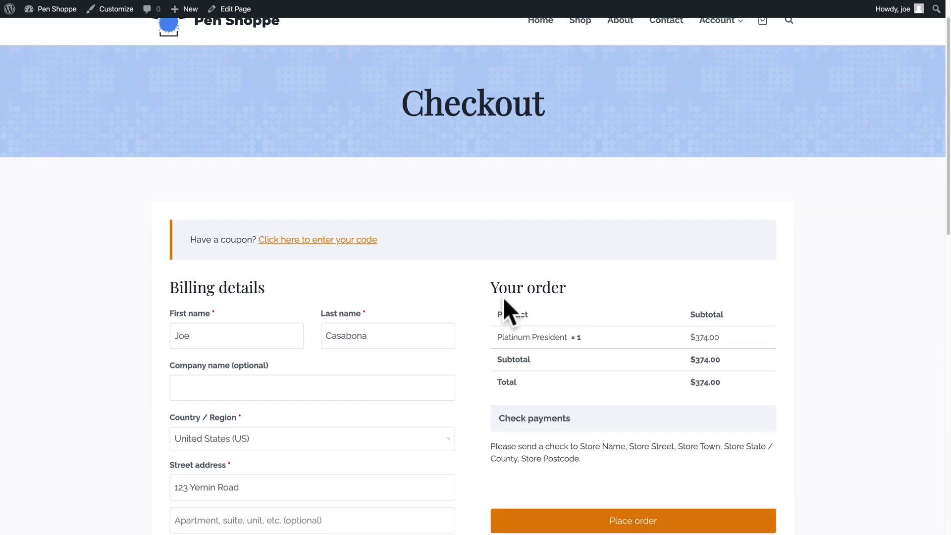
scroll(503, 297, "down", 3)
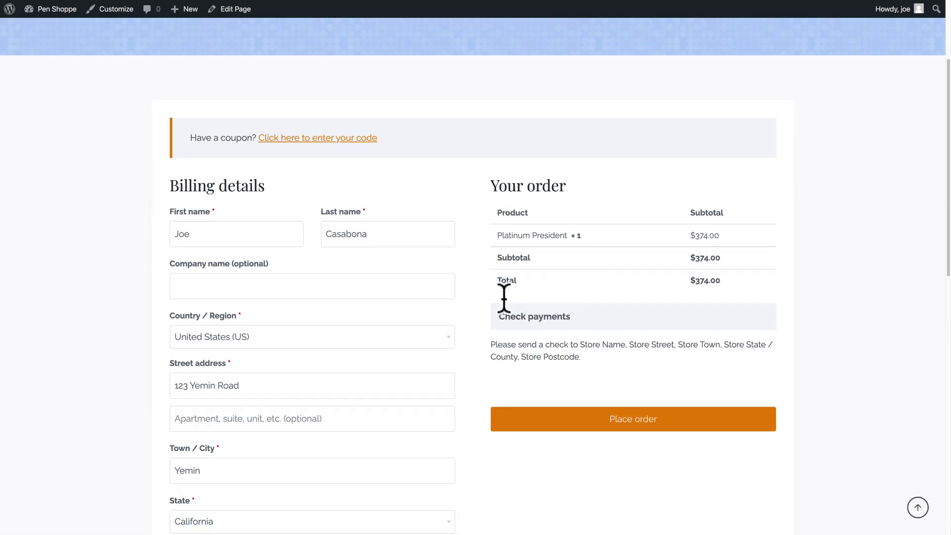
scroll(315, 305, "down", 5)
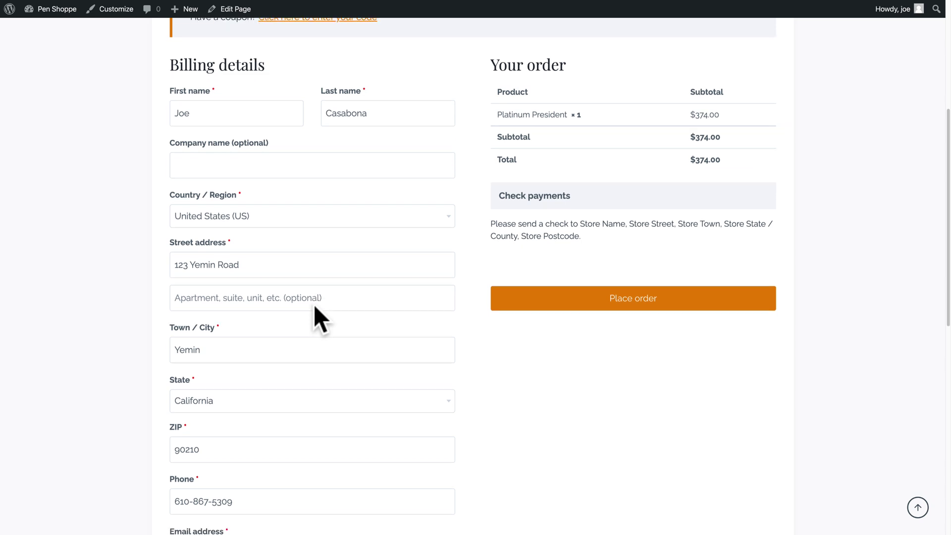
scroll(313, 304, "down", 2)
scroll(314, 304, "up", 1)
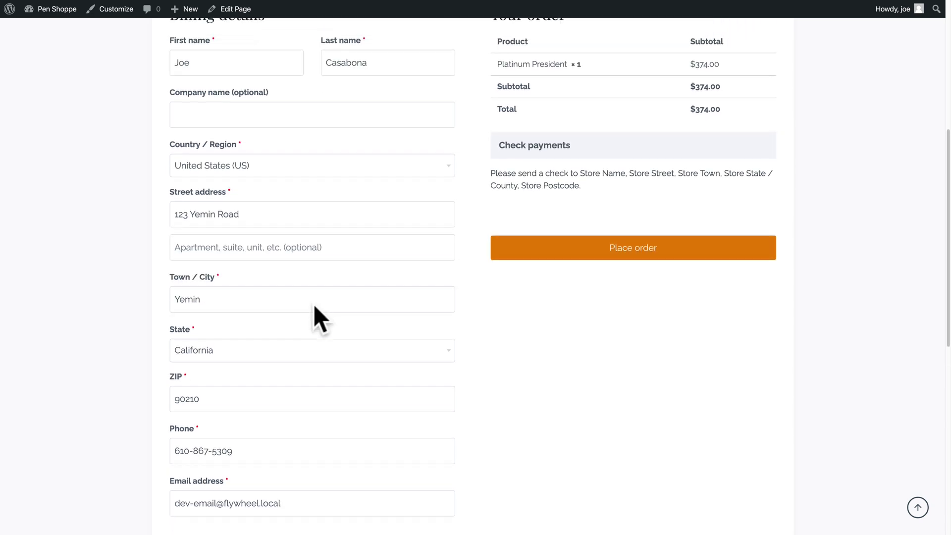
left_click_drag(175, 213, 247, 215)
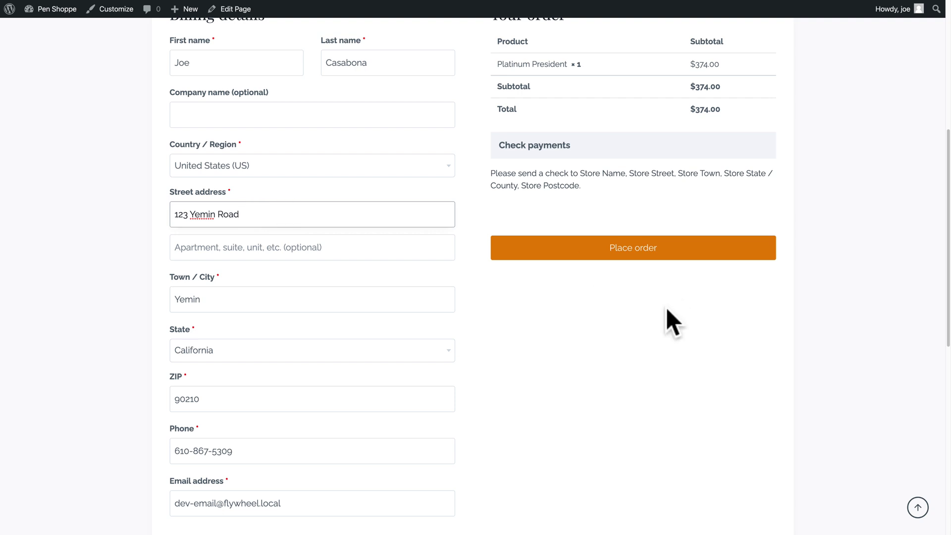
scroll(666, 307, "up", 3)
scroll(666, 309, "up", 3)
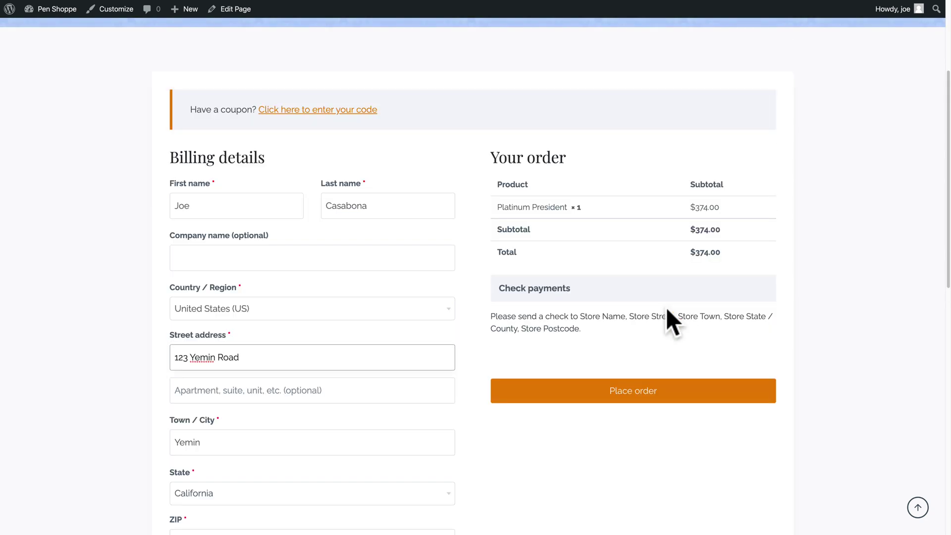
Place the order and check the Thor GIF and thank-you message on the order-received page.
left_click(647, 391)
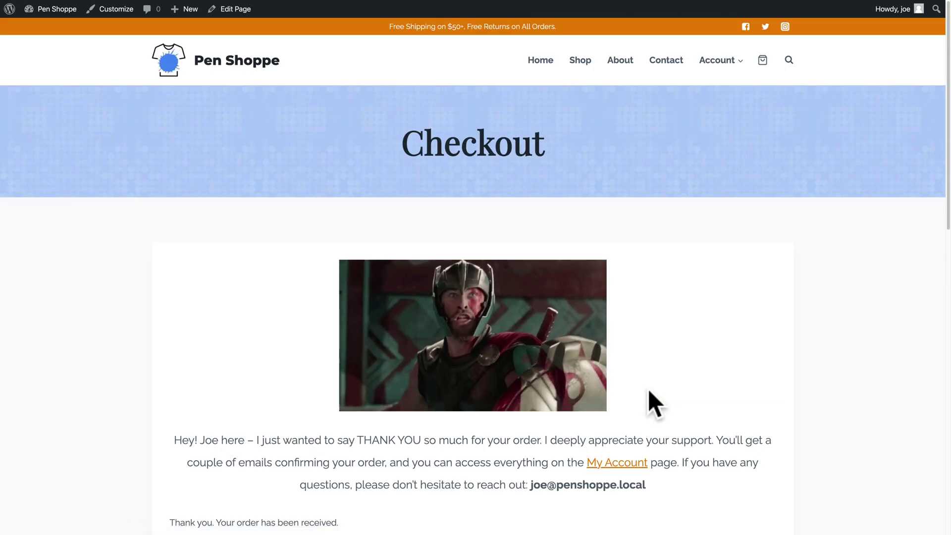
scroll(648, 388, "down", 1)
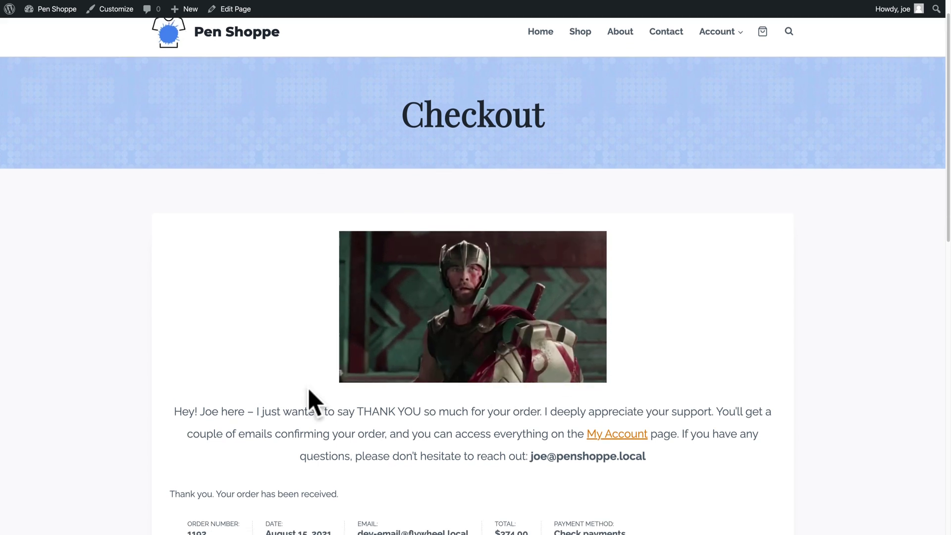
scroll(510, 415, "down", 2)
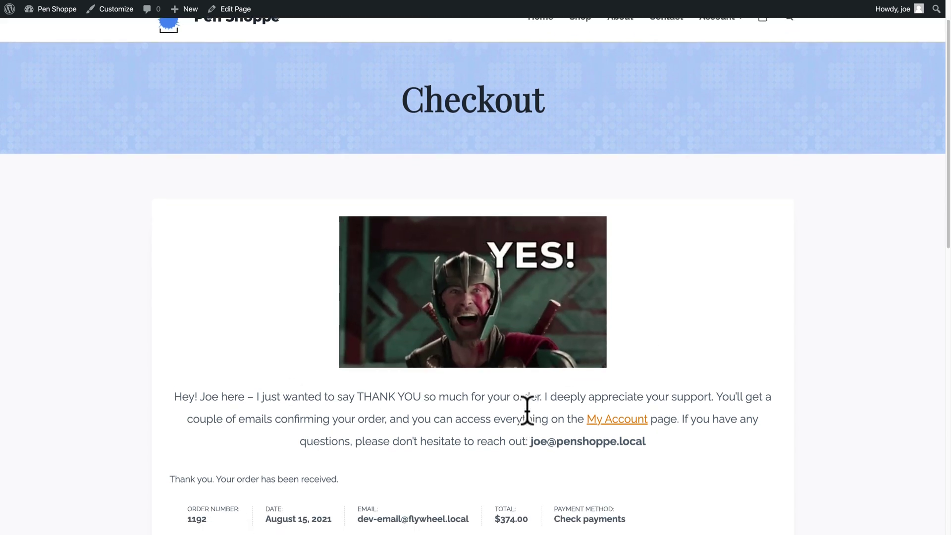
scroll(403, 373, "down", 7)
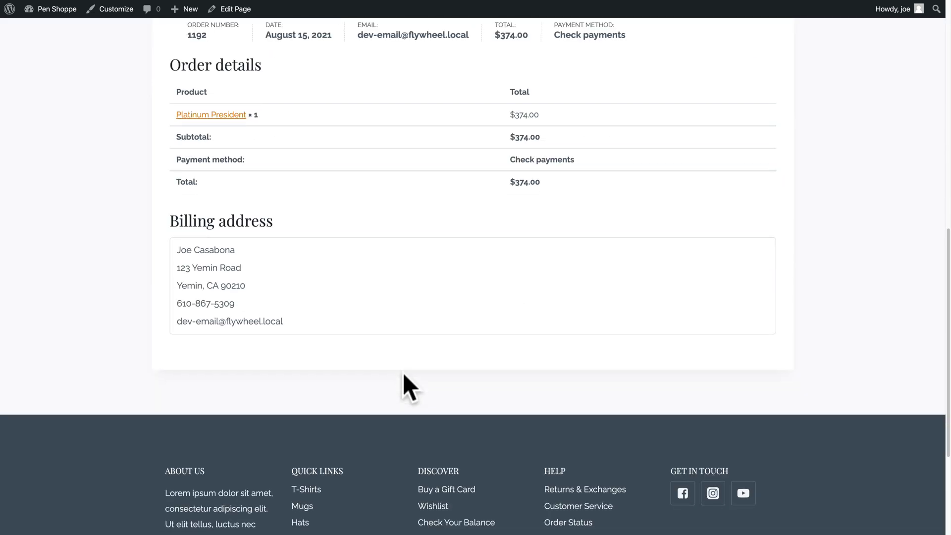
scroll(402, 372, "up", 8)
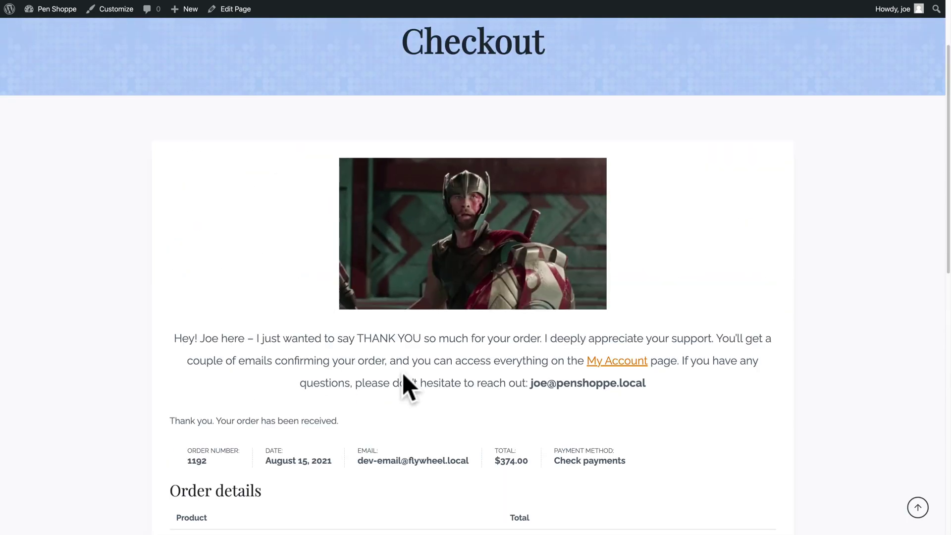